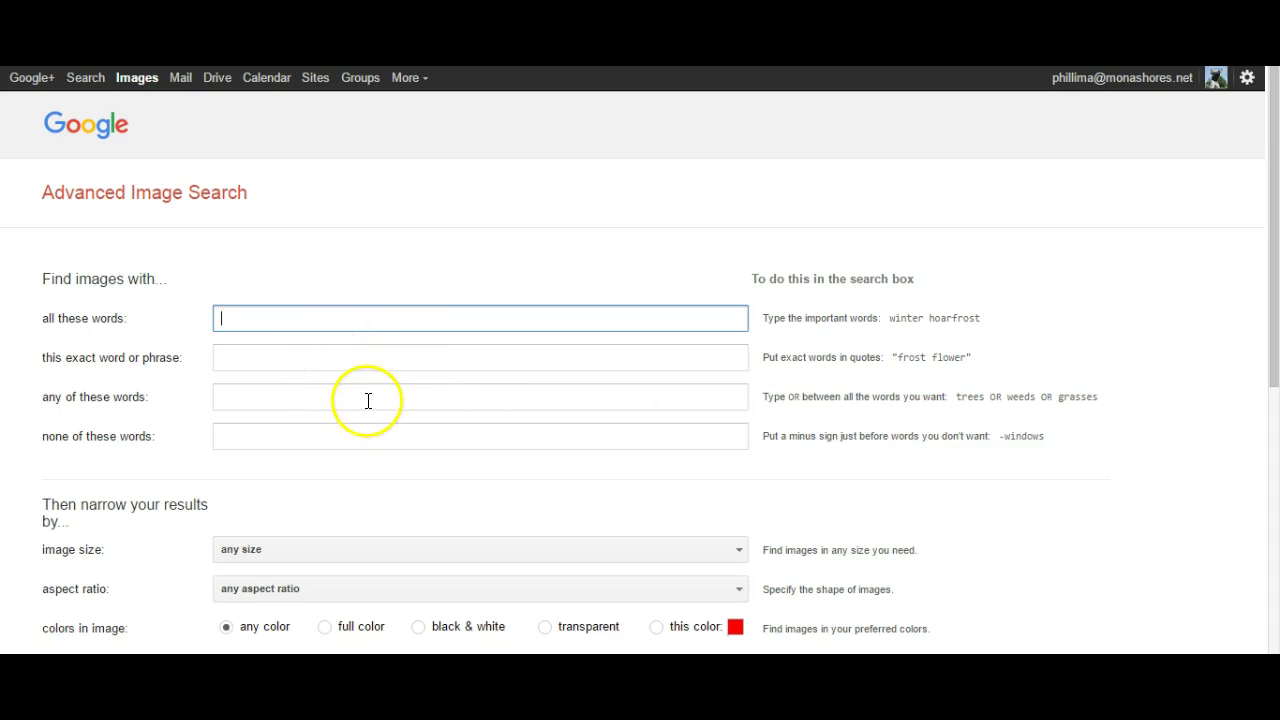
Examine the image size choices available for narrowing results in the Advanced Image Search form.
scroll(405, 393, down, 3)
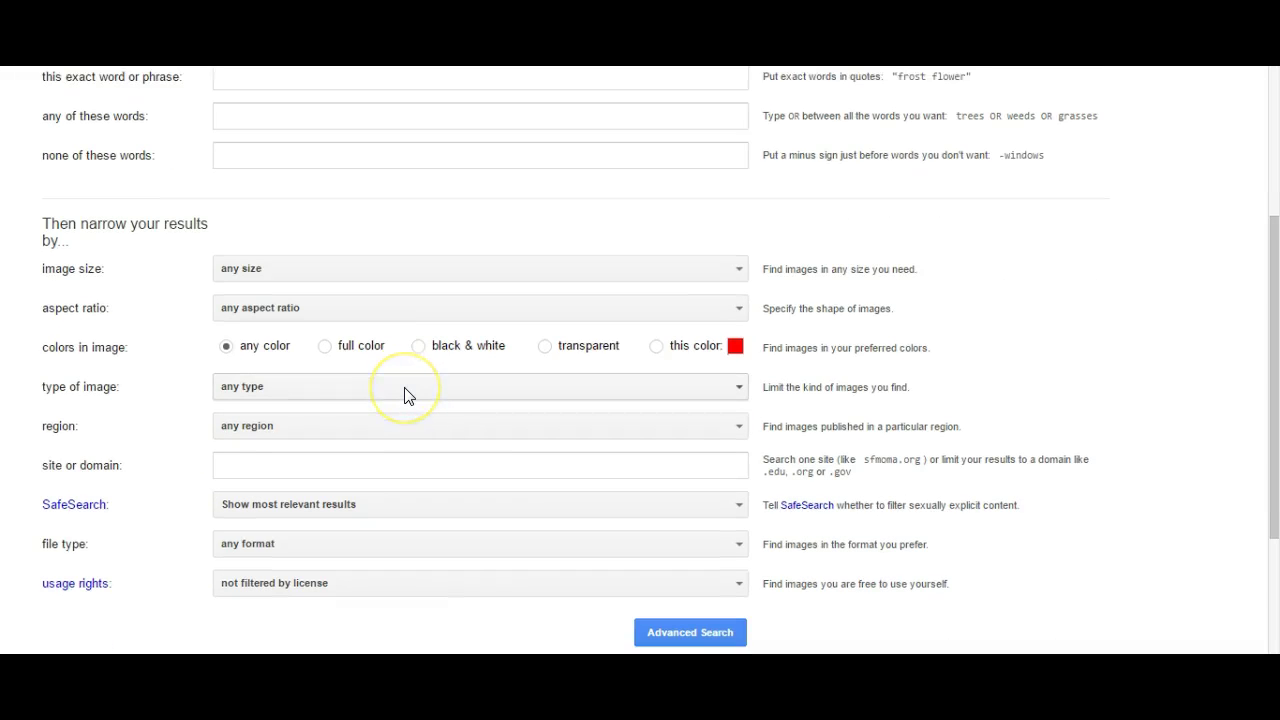
scroll(405, 395, down, 1)
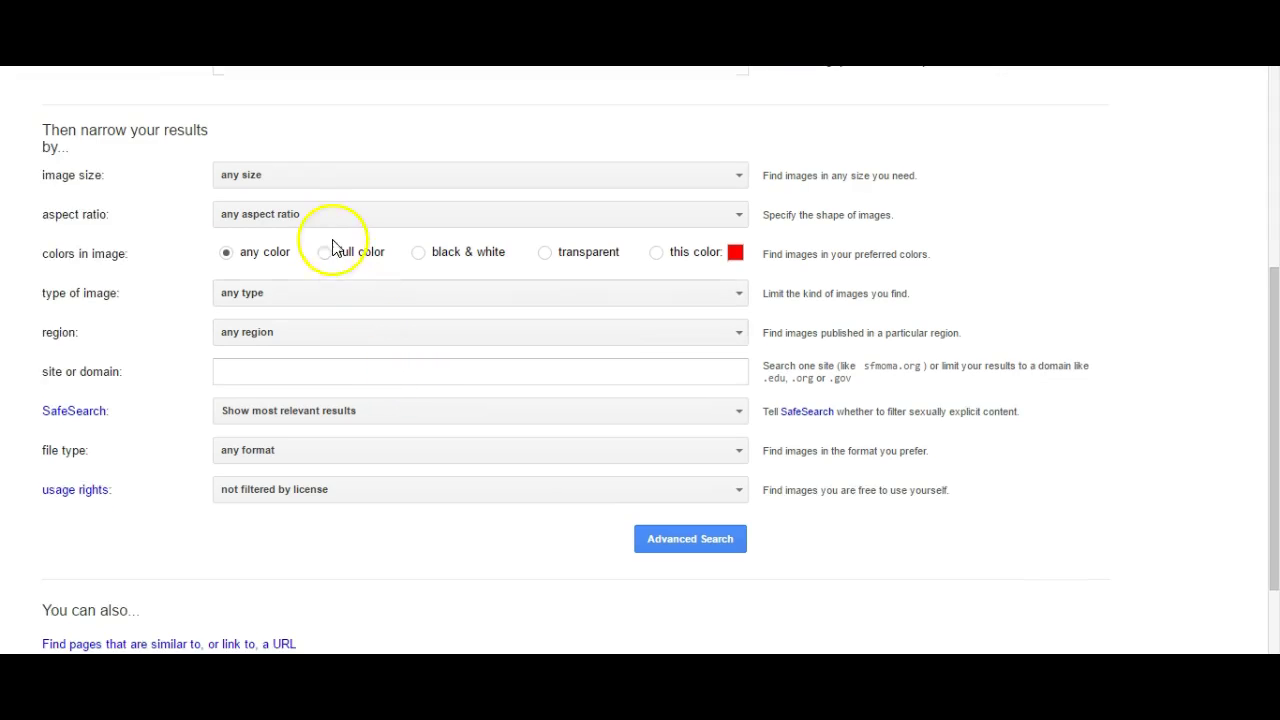
click(341, 177)
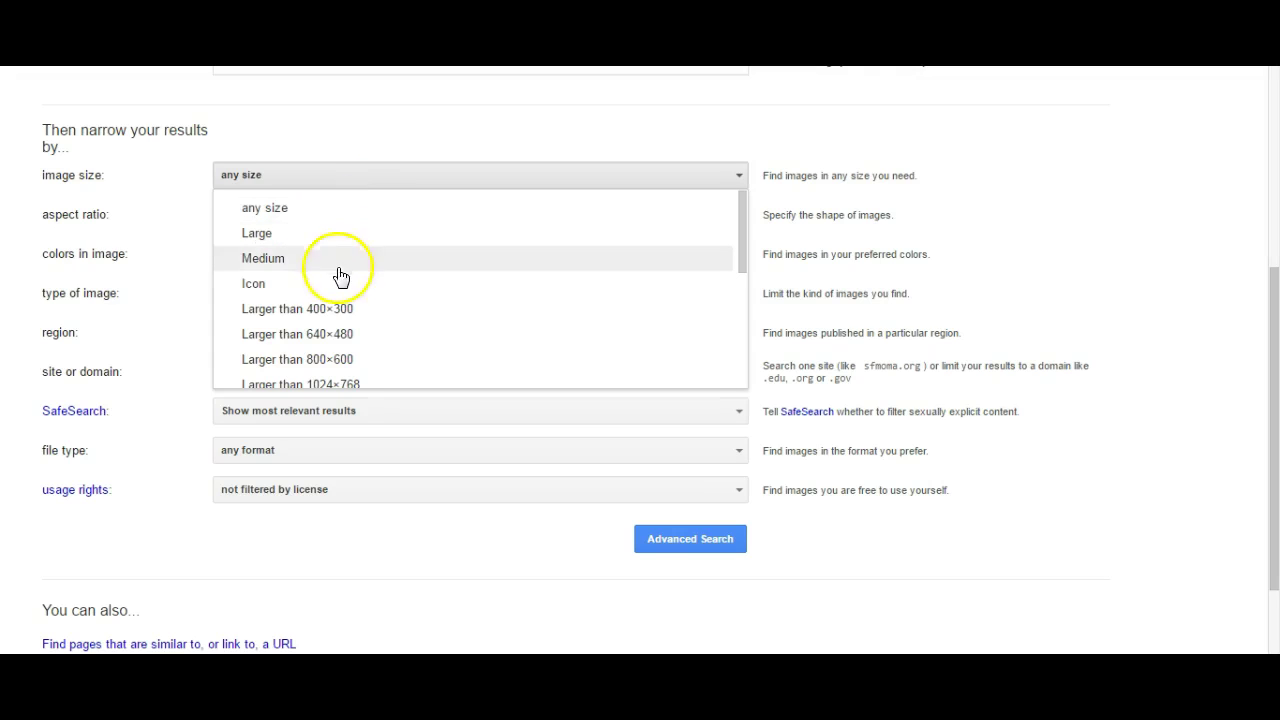
scroll(337, 285, down, 2)
scroll(374, 314, down, 2)
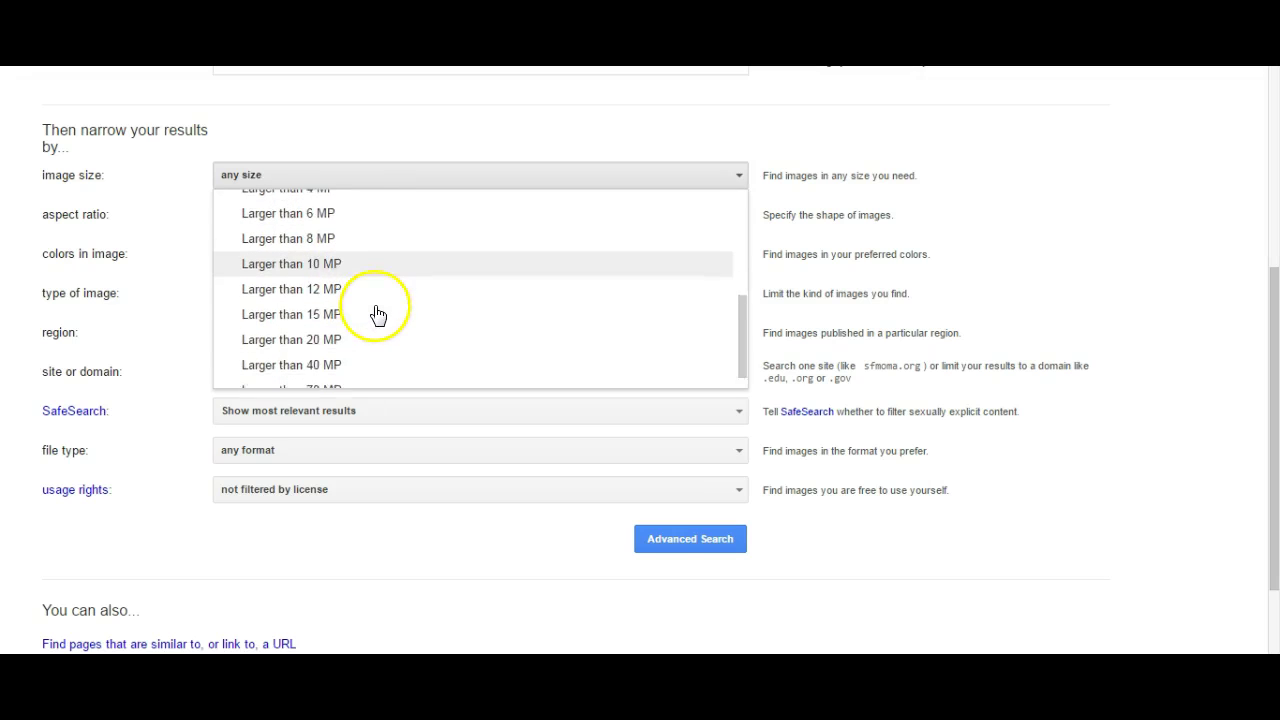
scroll(386, 340, up, 6)
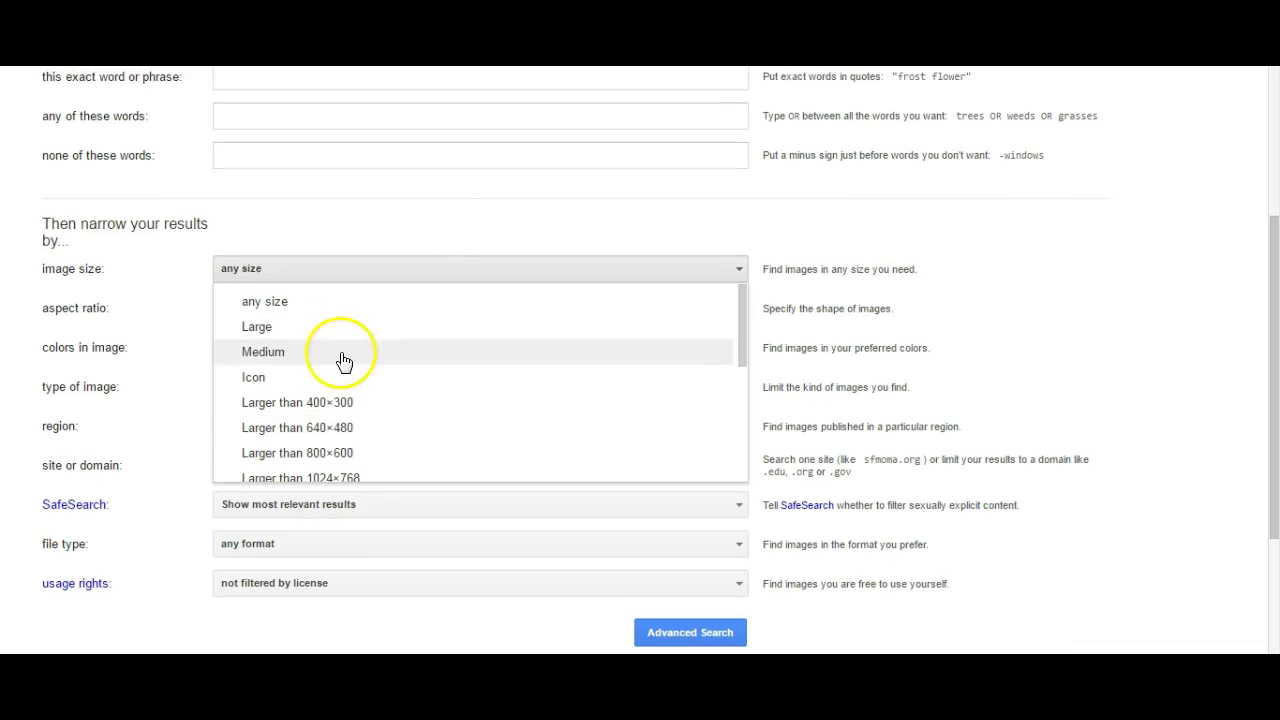
click(433, 223)
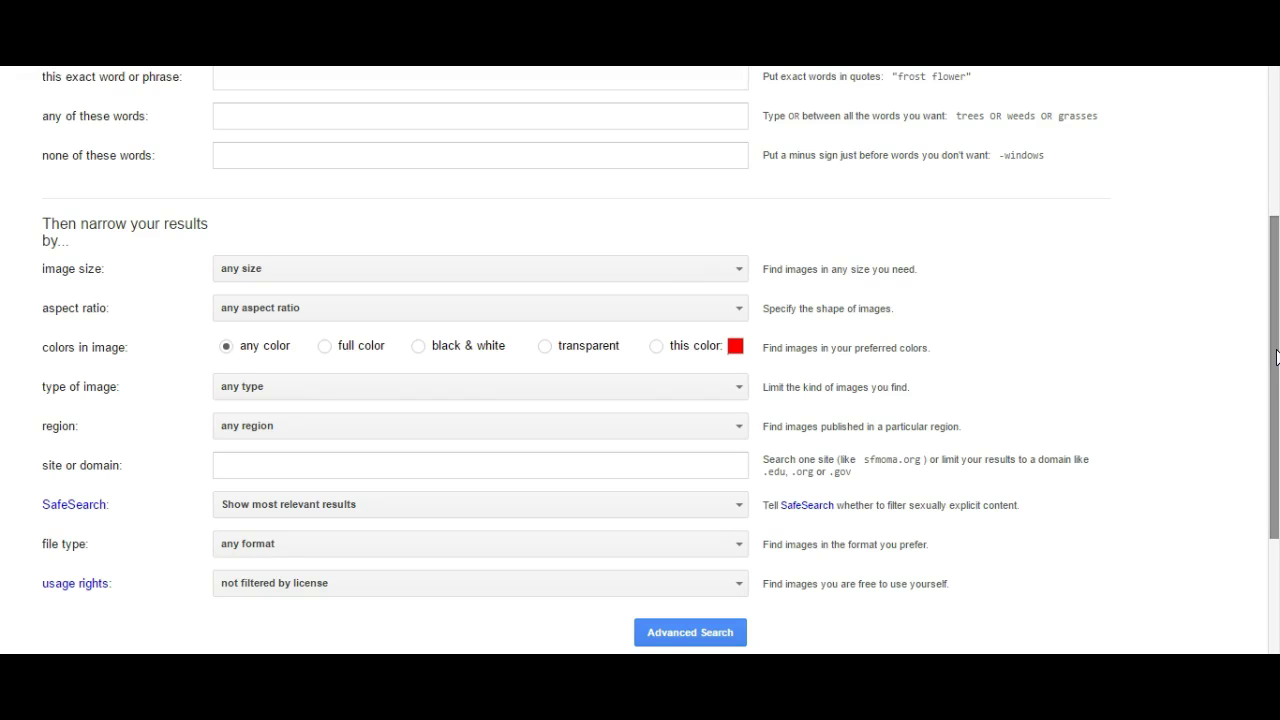
Review the available aspect ratio and image type choices without changing either filter.
click(632, 309)
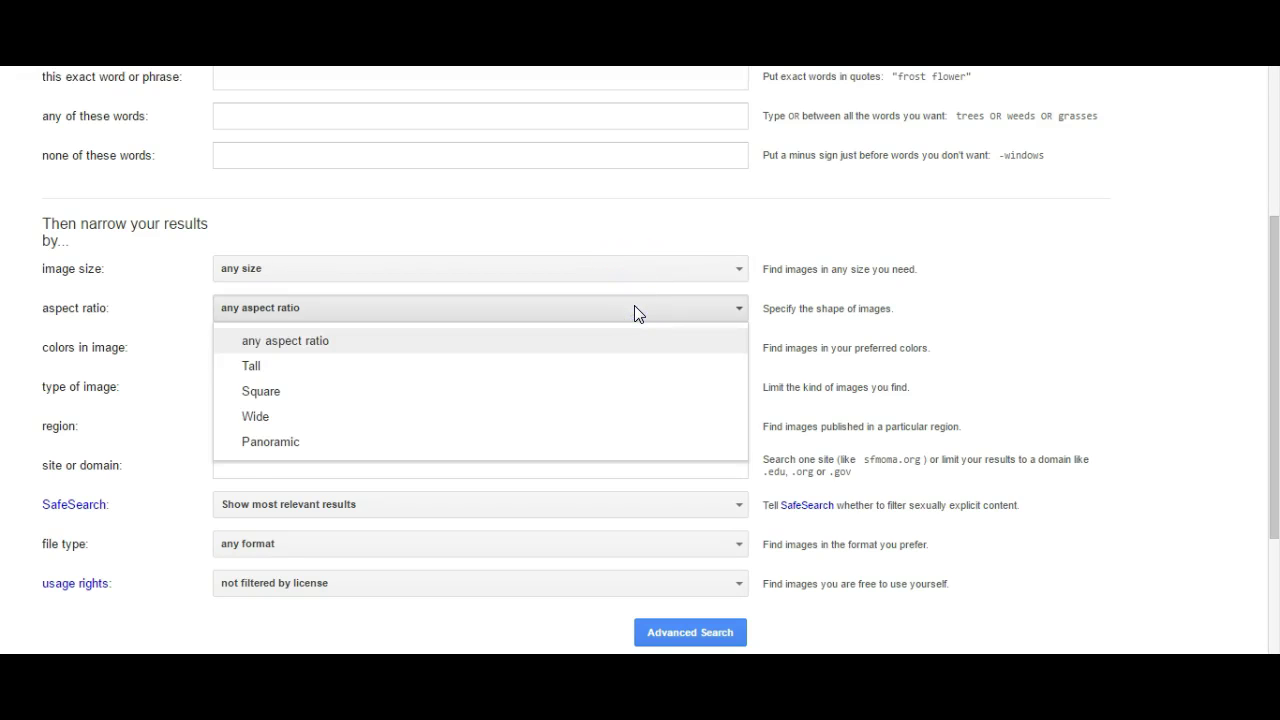
click(968, 292)
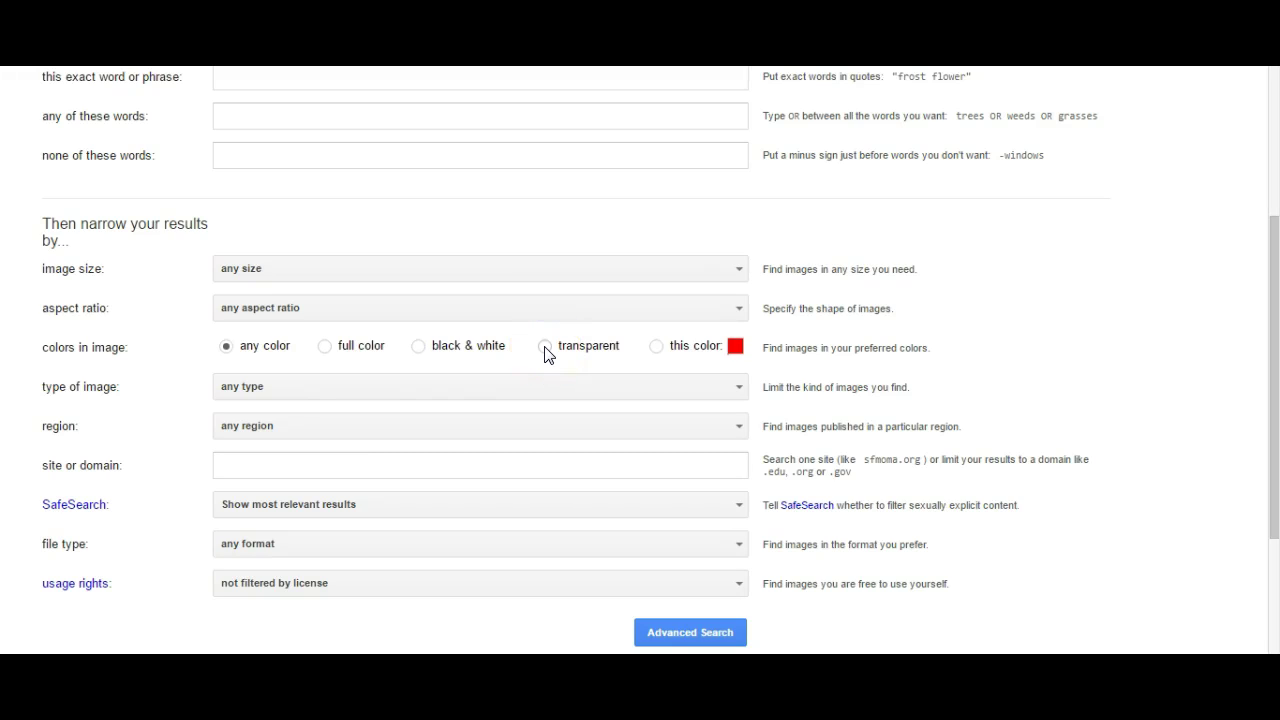
click(526, 386)
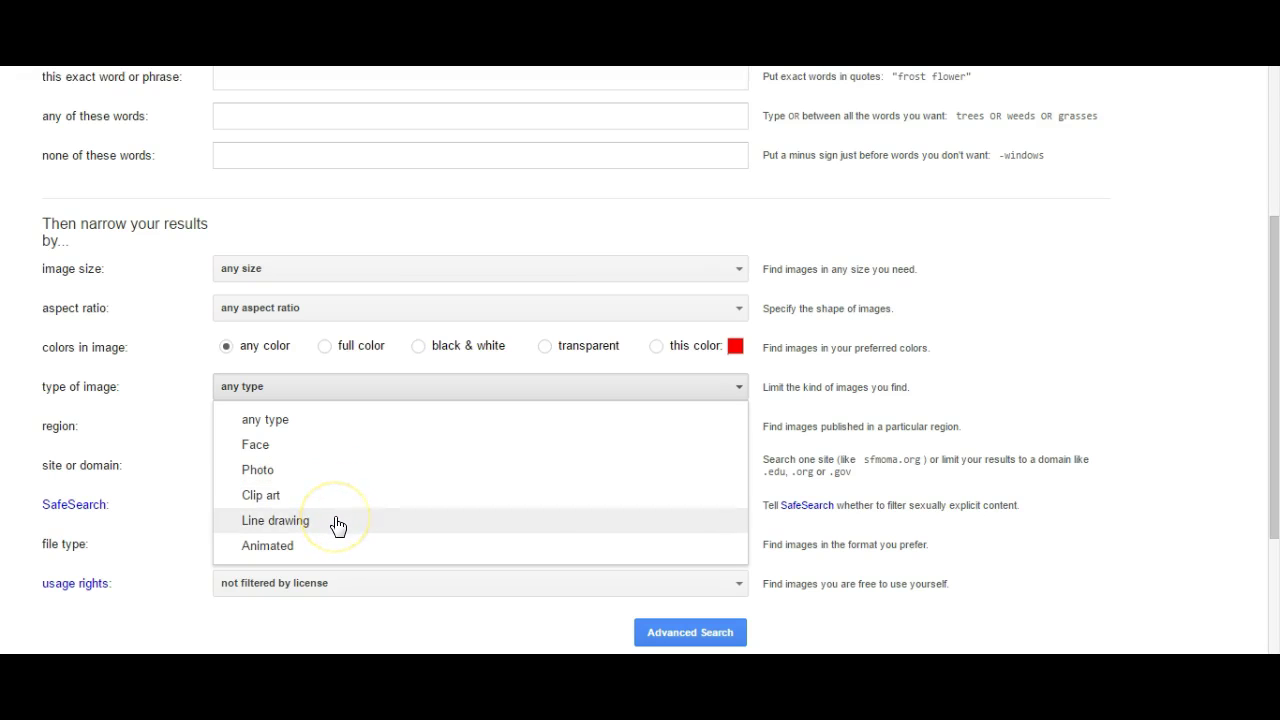
click(1050, 323)
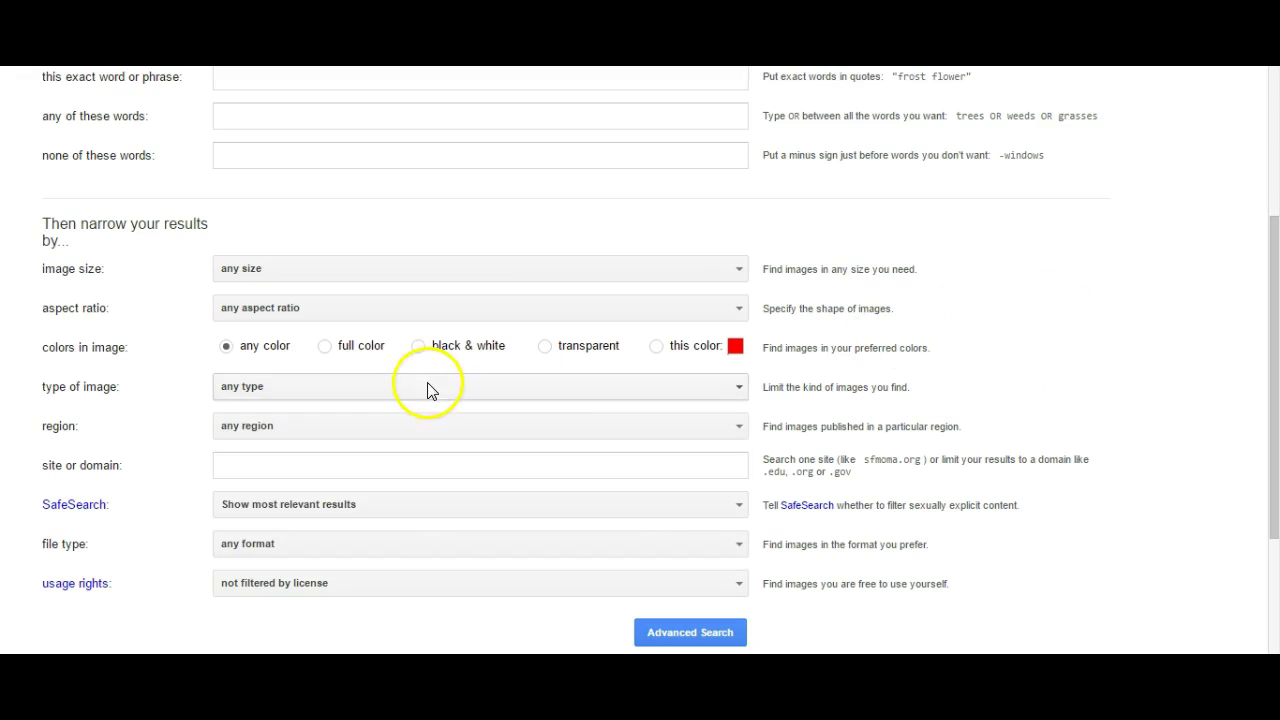
Review the SafeSearch, file type and usage rights choices, leaving each filter at its default.
scroll(428, 405, down, 1)
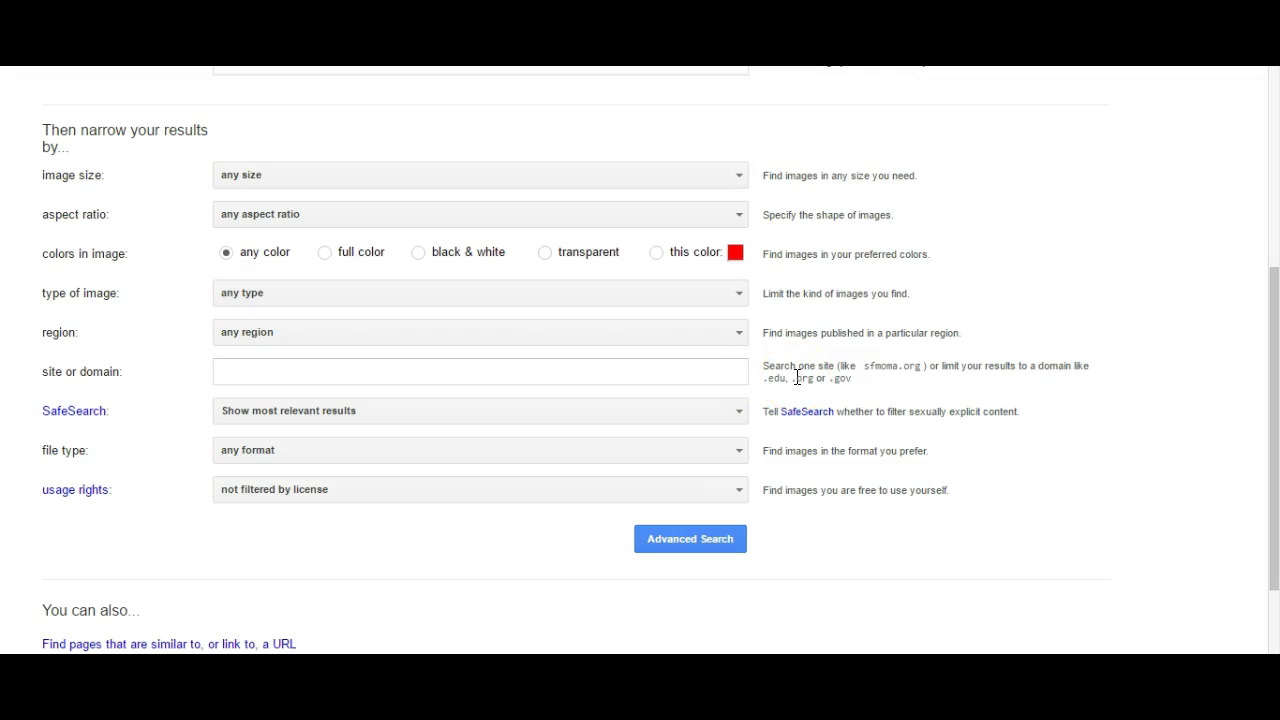
click(531, 412)
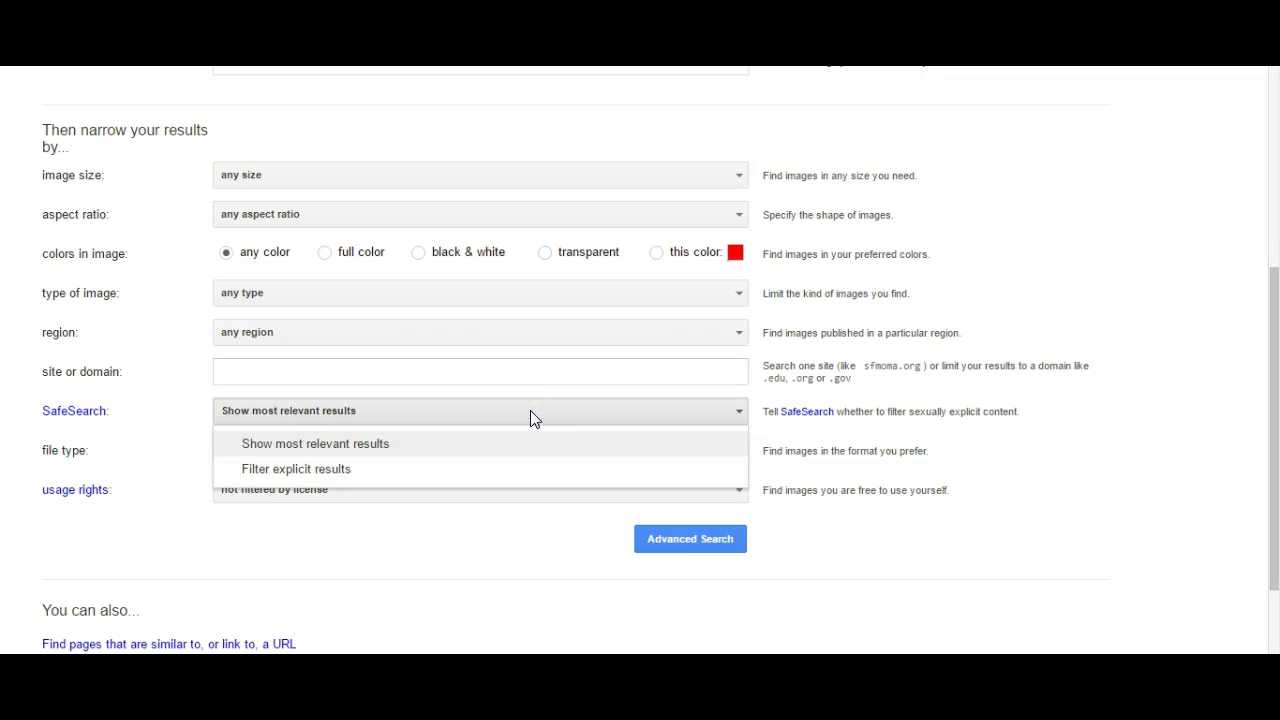
click(530, 412)
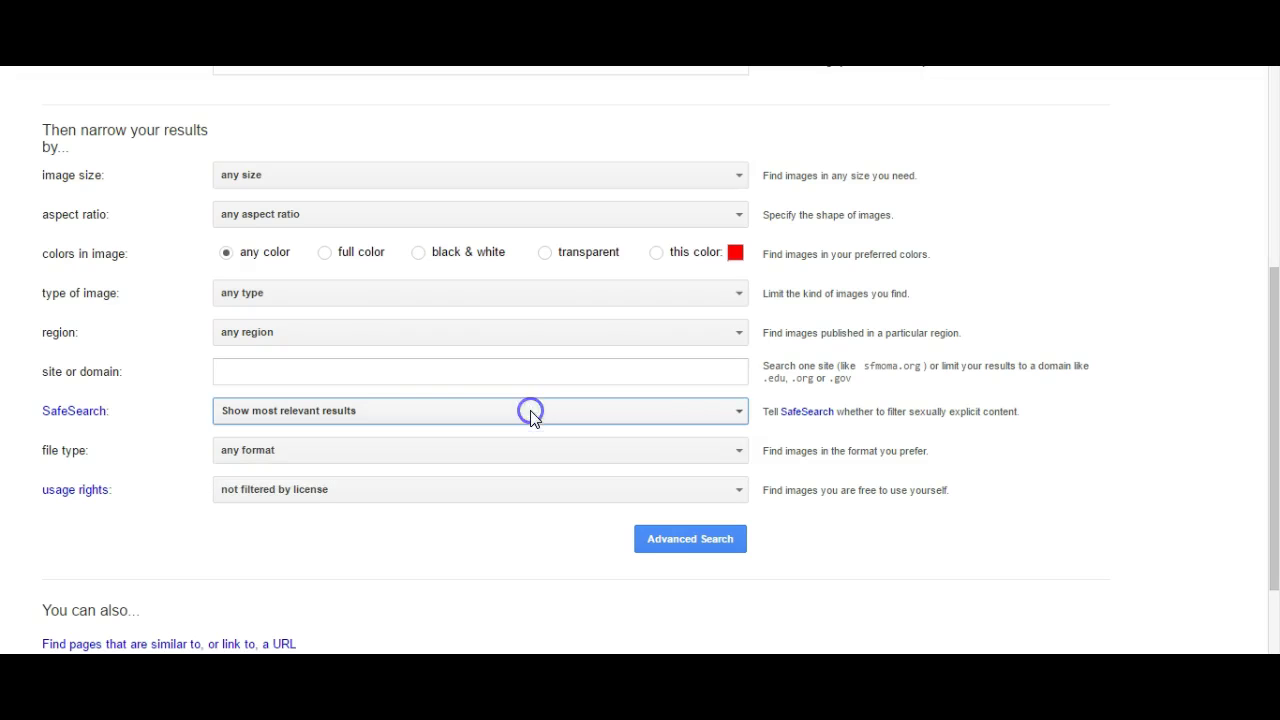
click(374, 452)
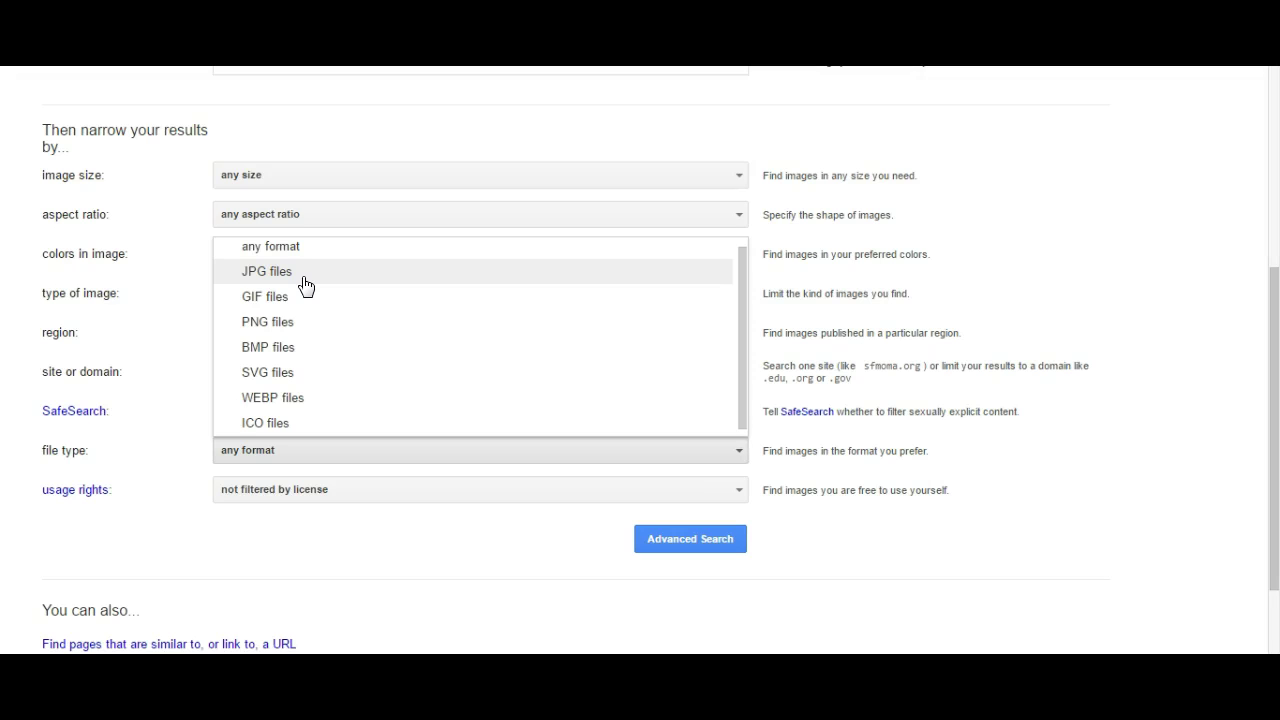
click(366, 490)
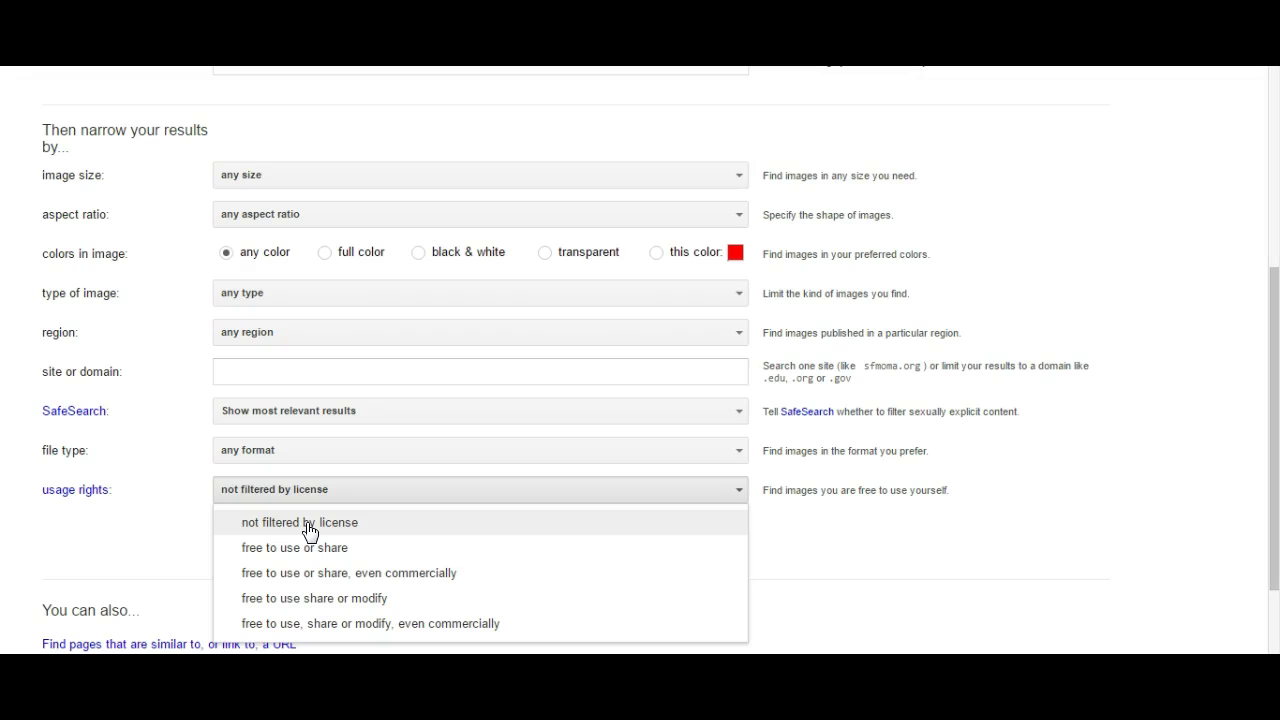
click(1100, 535)
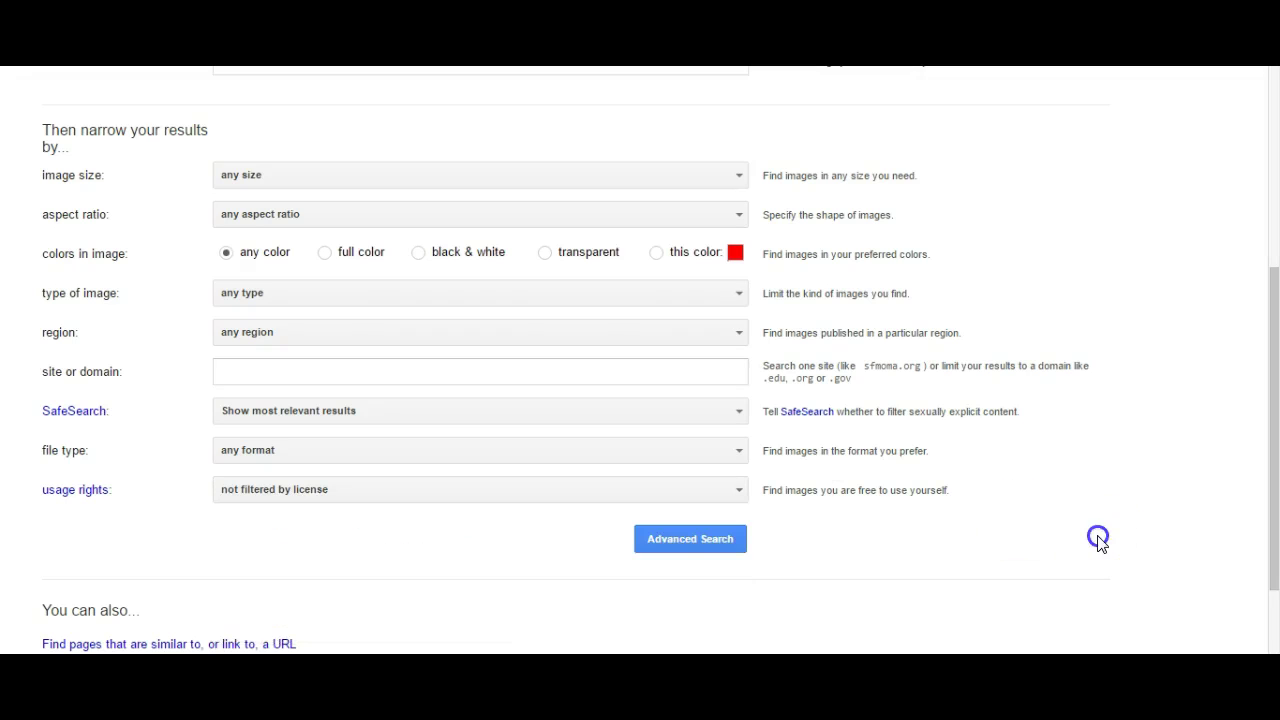
scroll(1097, 537, up, 5)
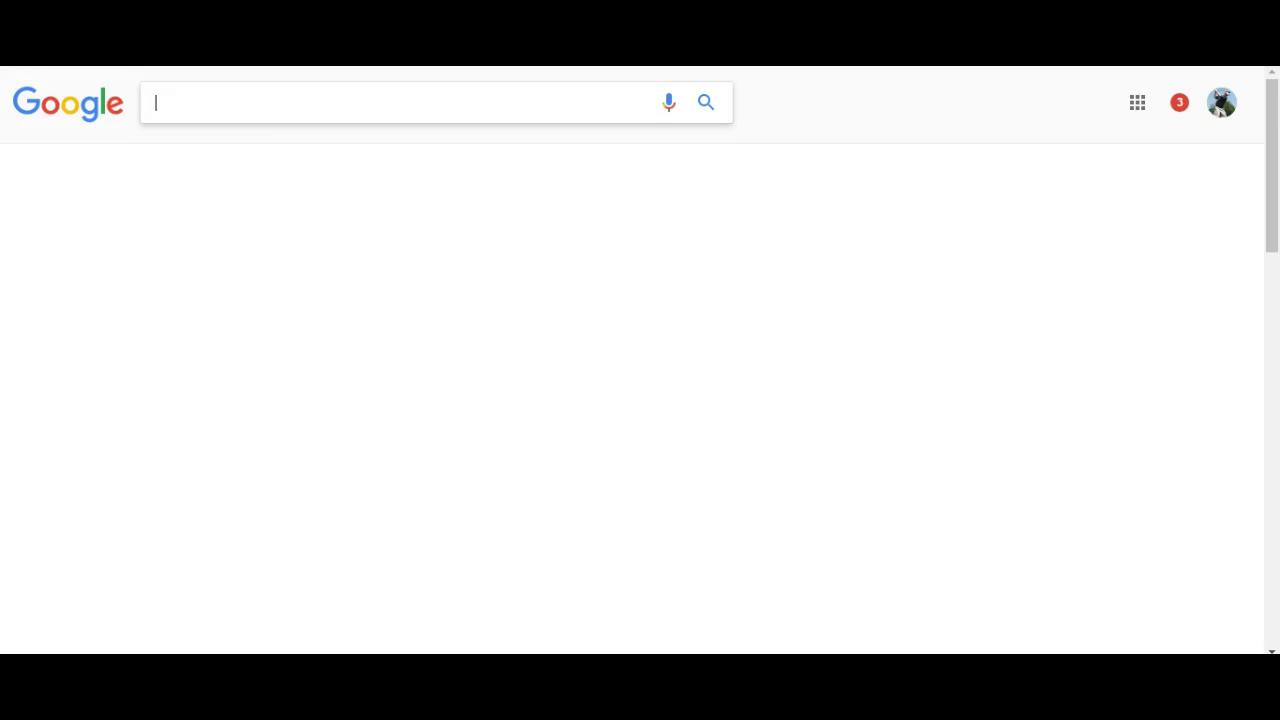
Search Google for "school" and switch to the image results.
click(206, 98)
text(school)
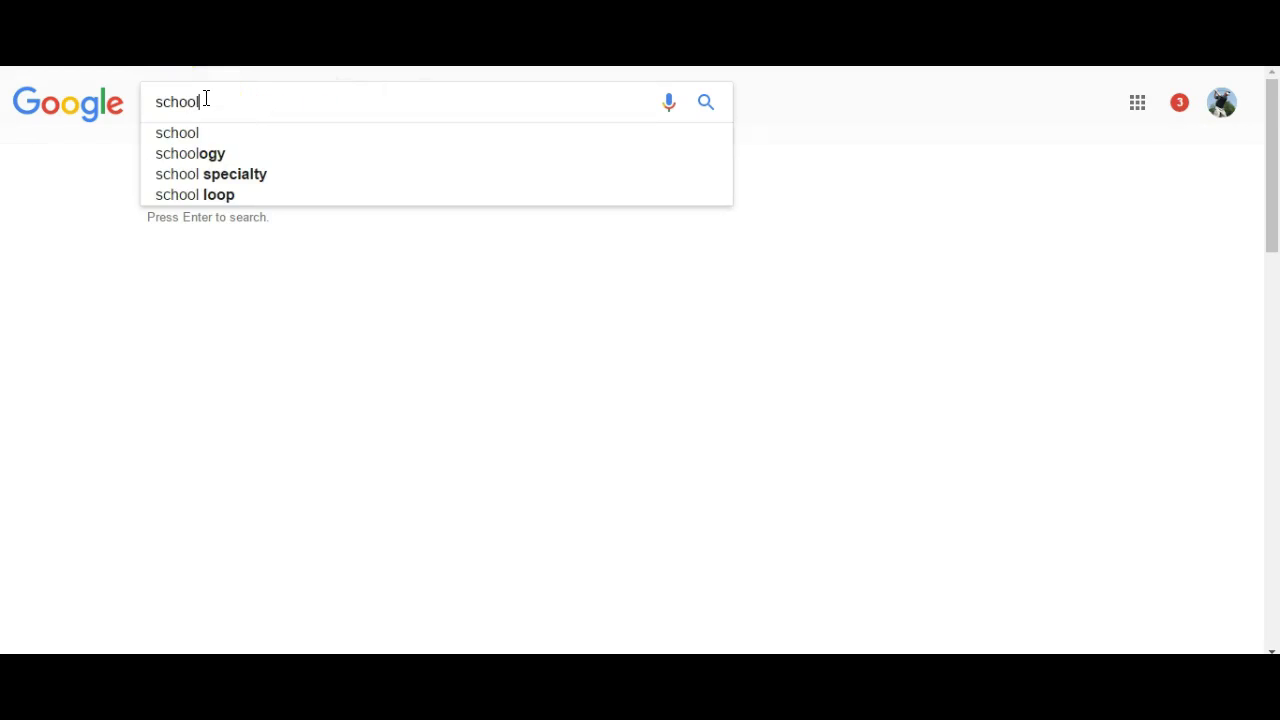
key(Return)
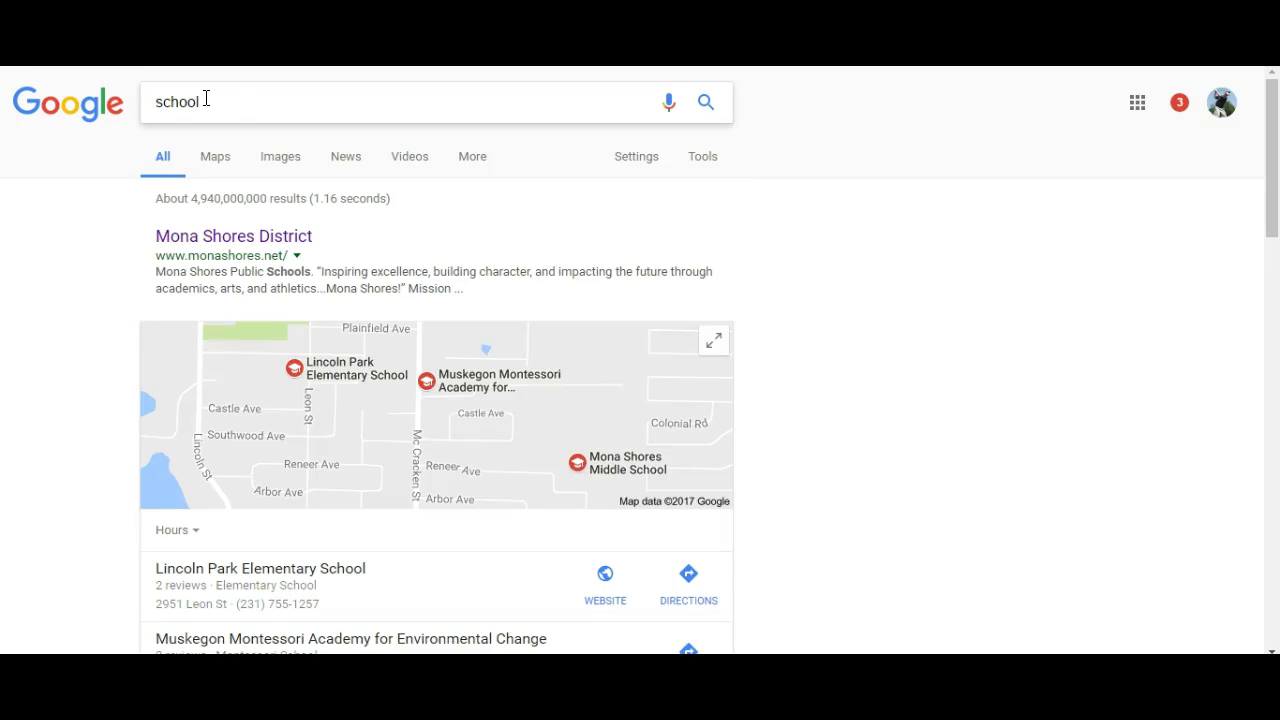
click(284, 162)
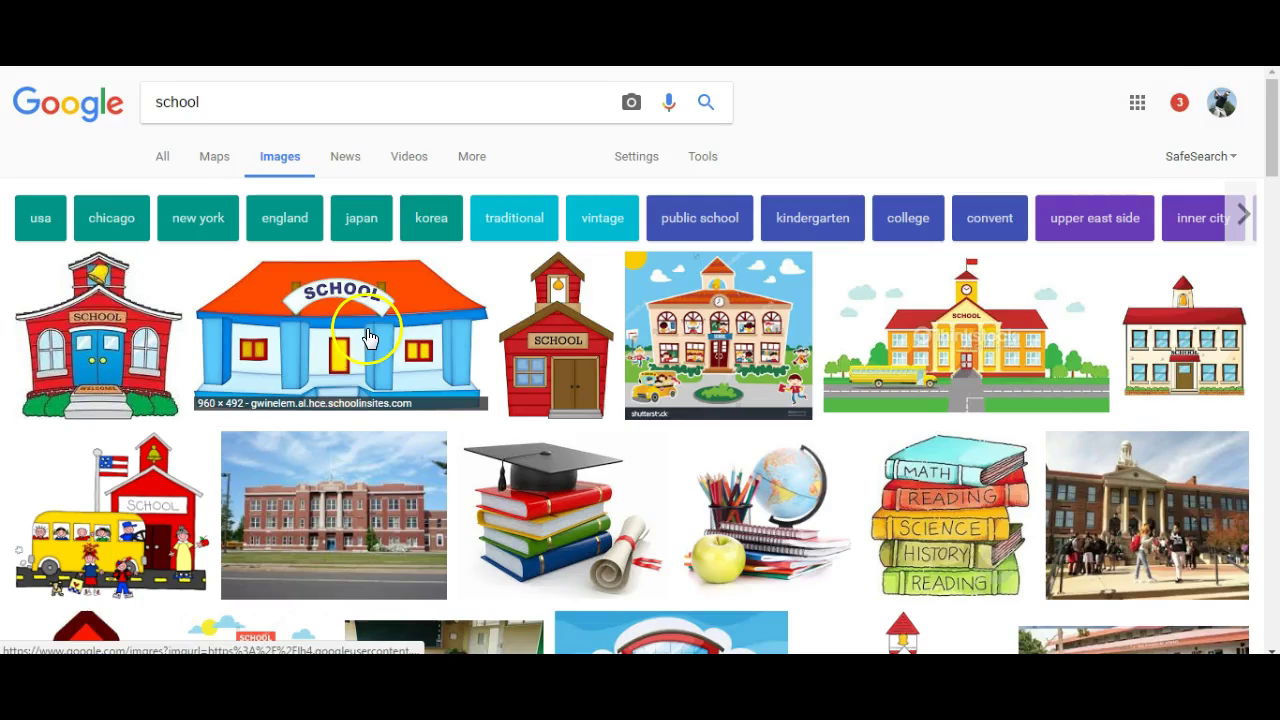
Display the filter tools for the school image results.
scroll(370, 337, down, 3)
scroll(588, 382, up, 3)
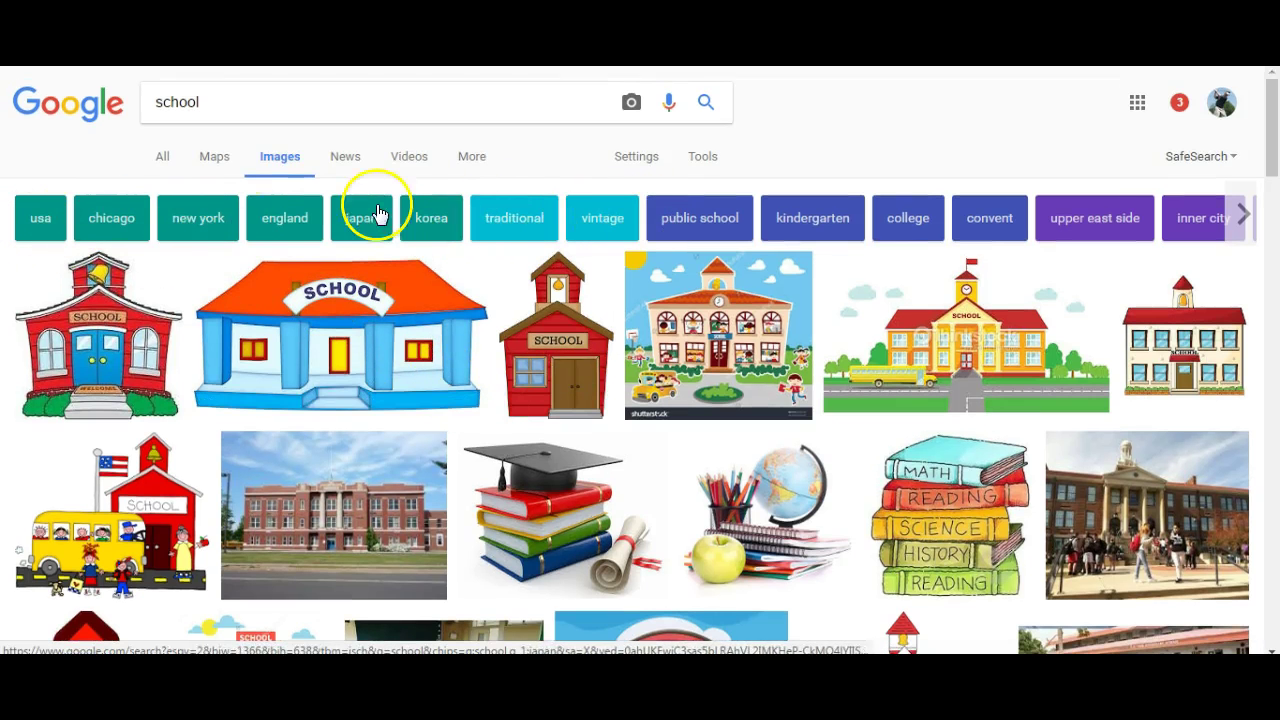
click(704, 160)
click(694, 188)
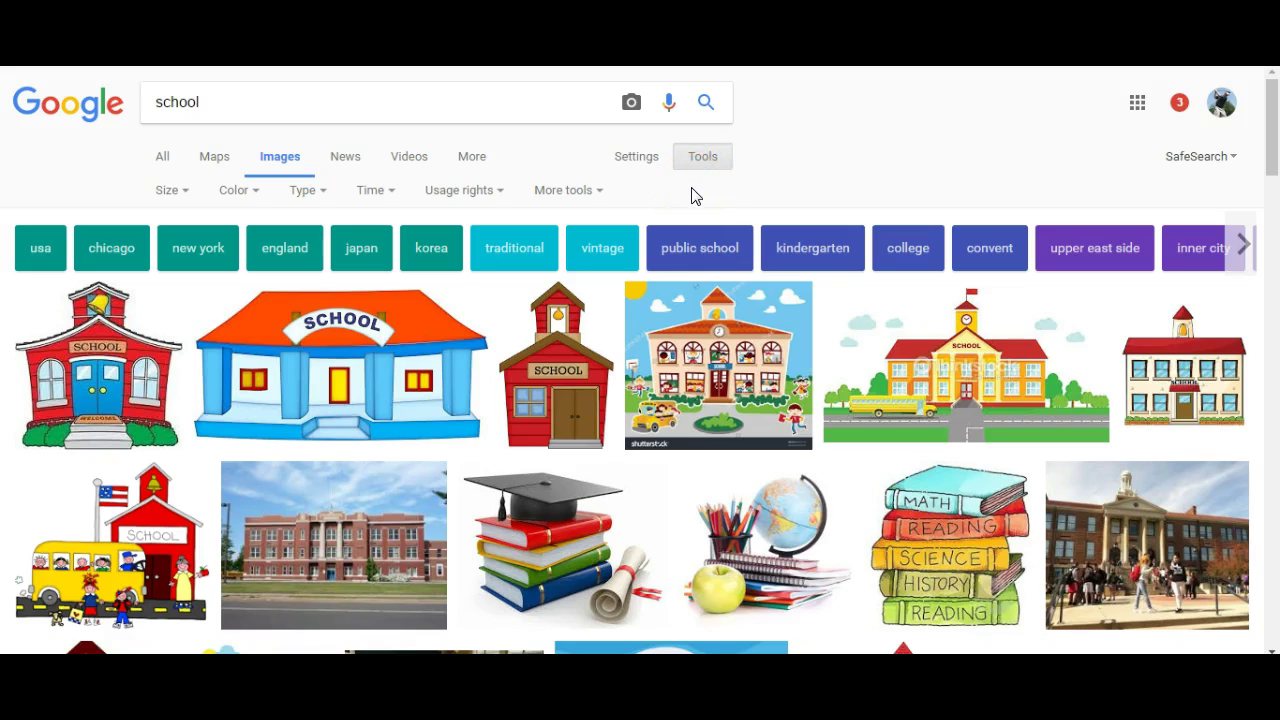
click(941, 240)
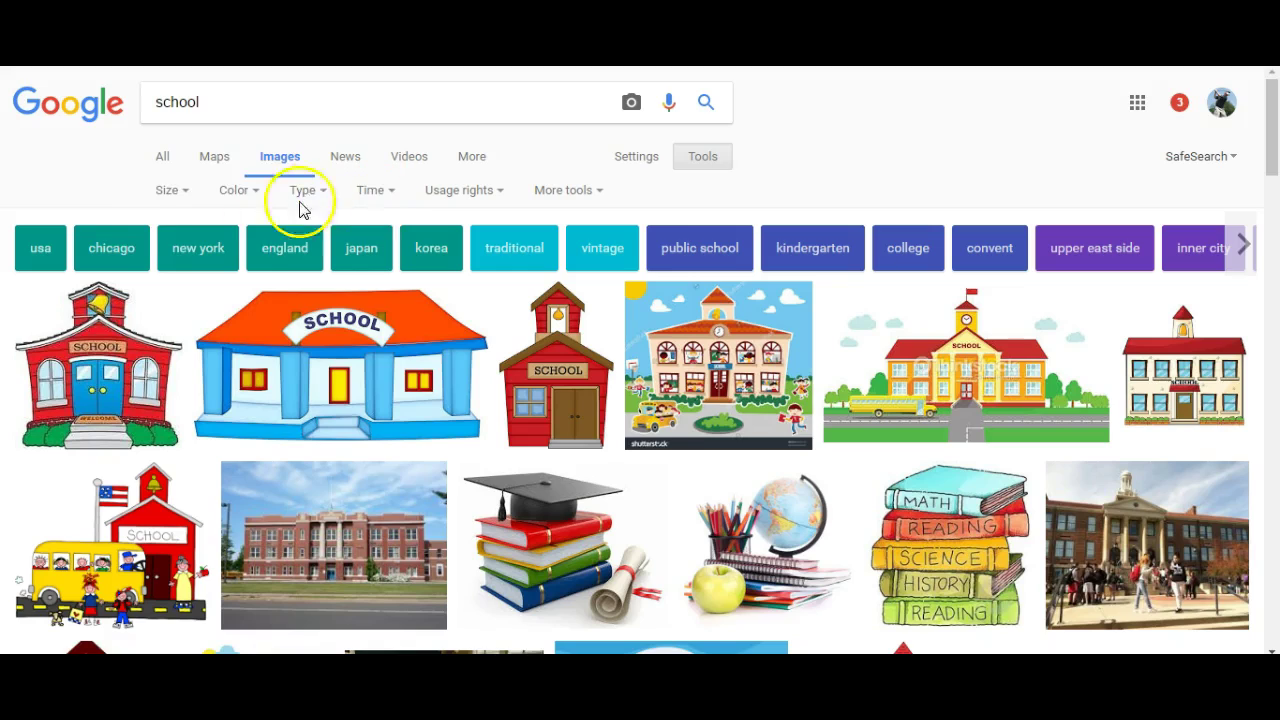
Examine the size filter choices, including the Larger than sizes, and the color filter choices.
click(172, 190)
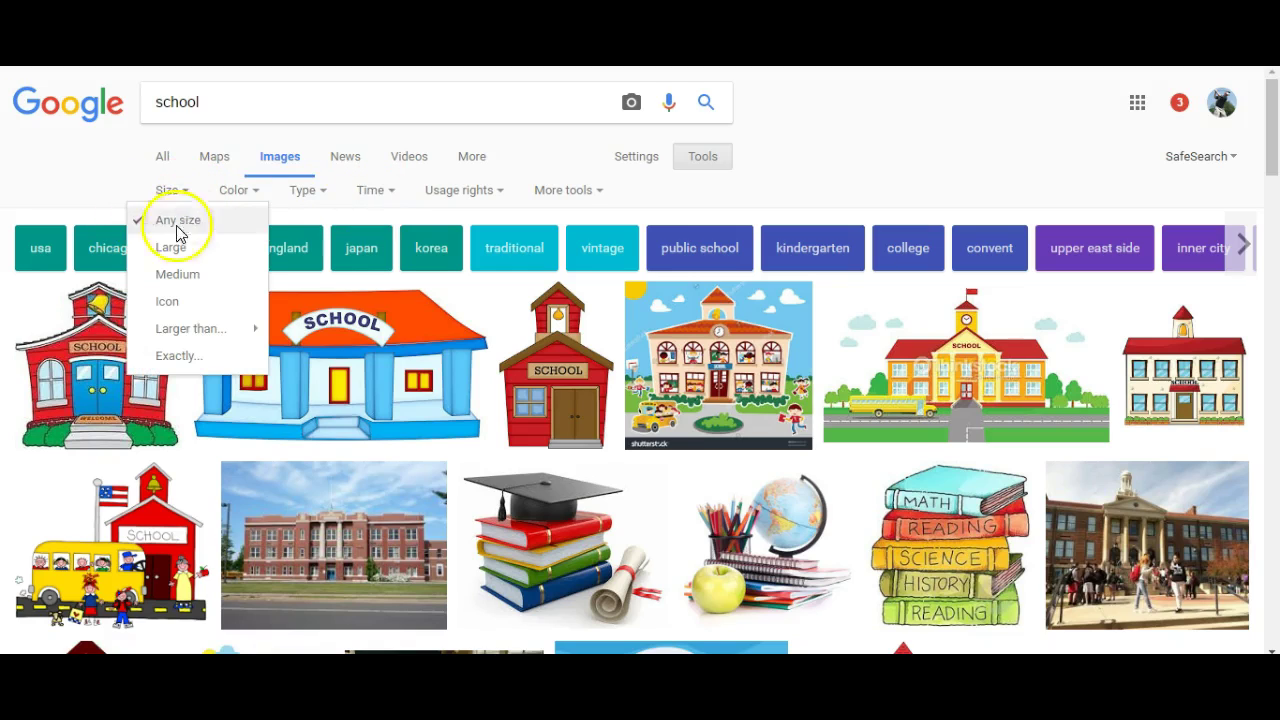
click(180, 256)
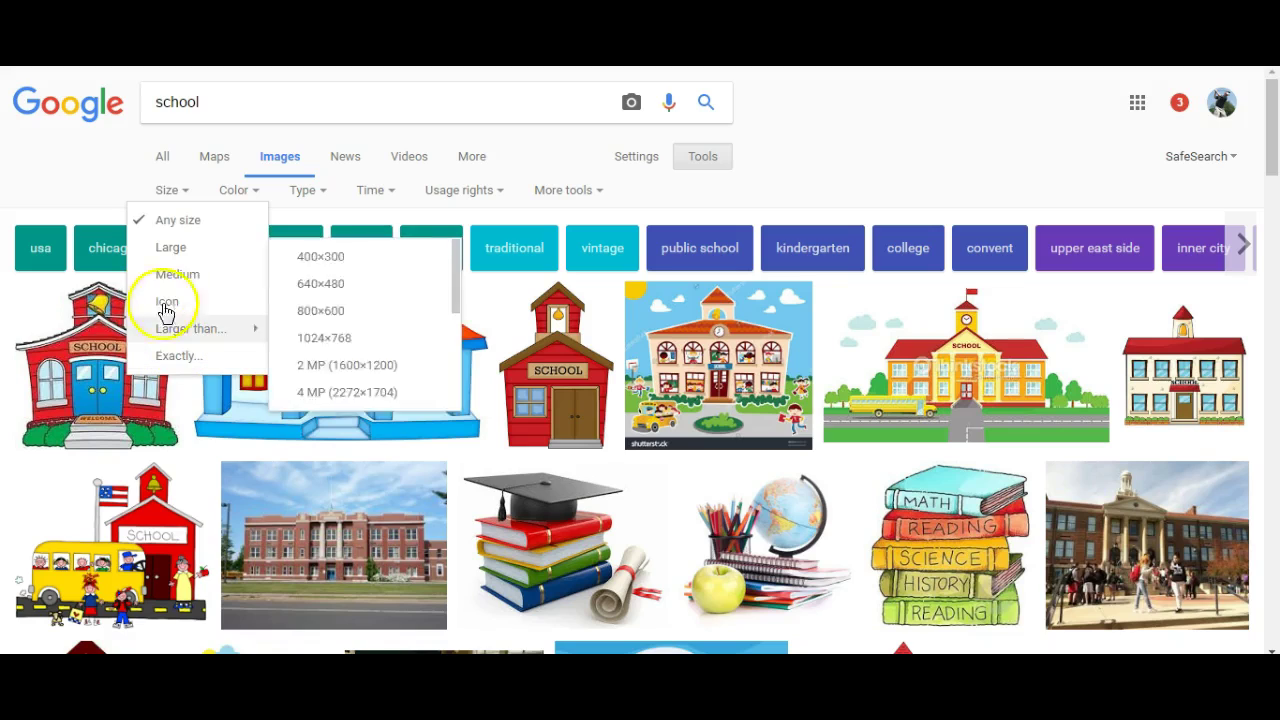
click(243, 194)
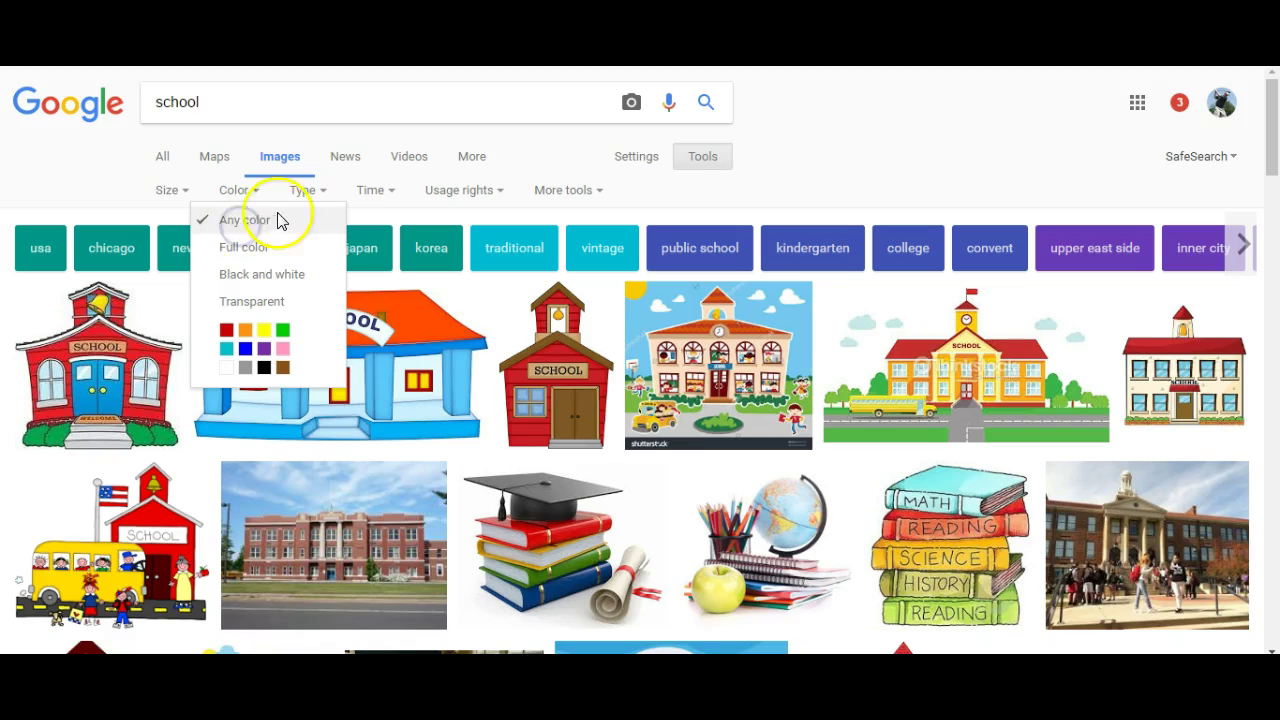
Limit the school image results to the Clip art type.
click(306, 192)
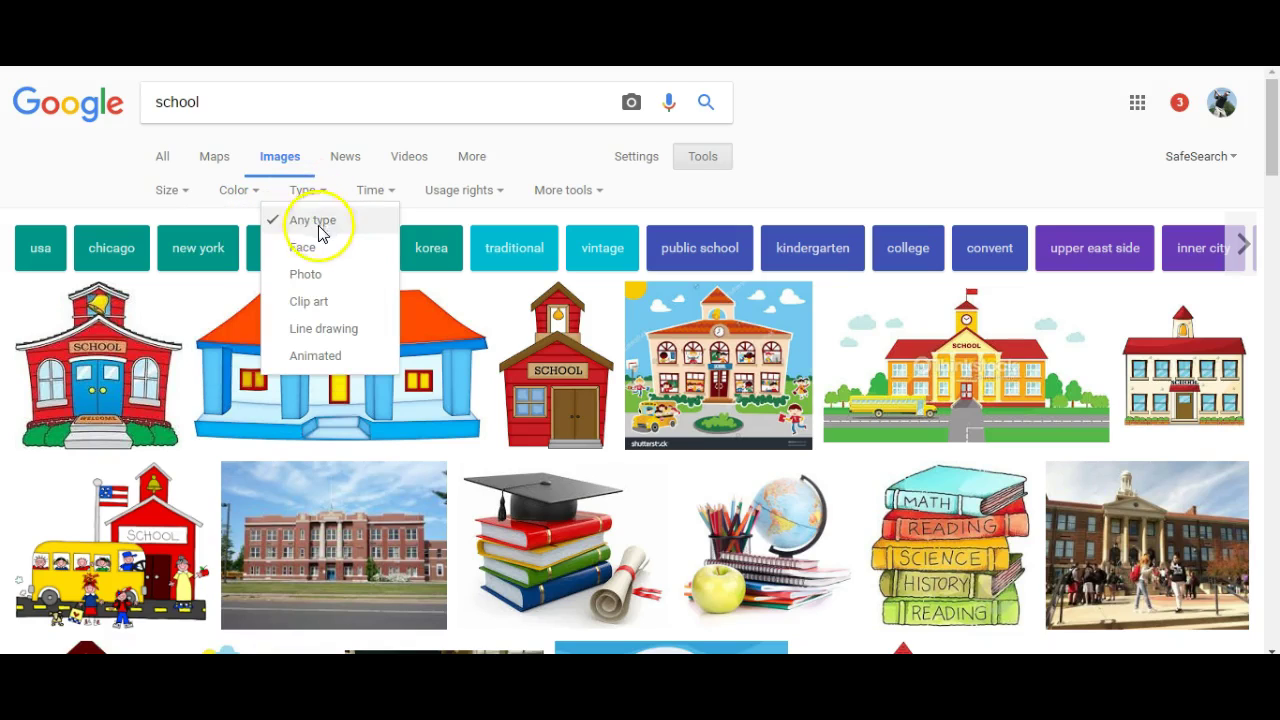
click(309, 303)
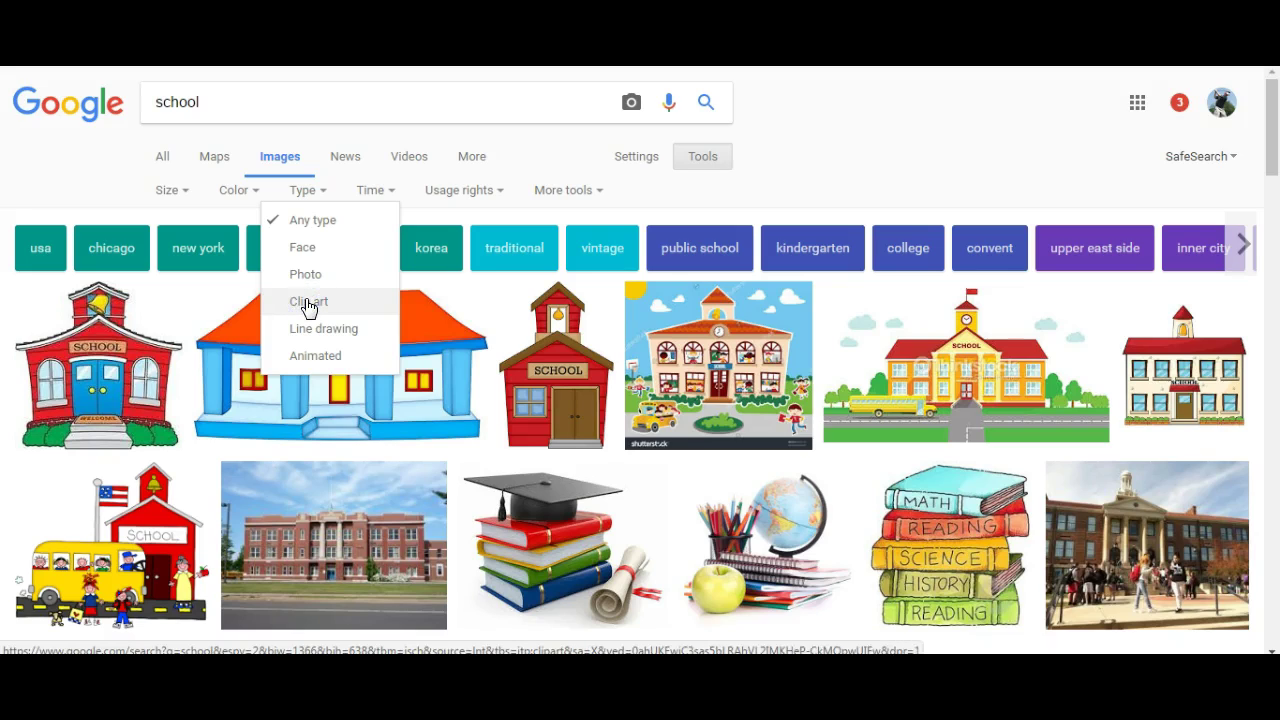
click(309, 303)
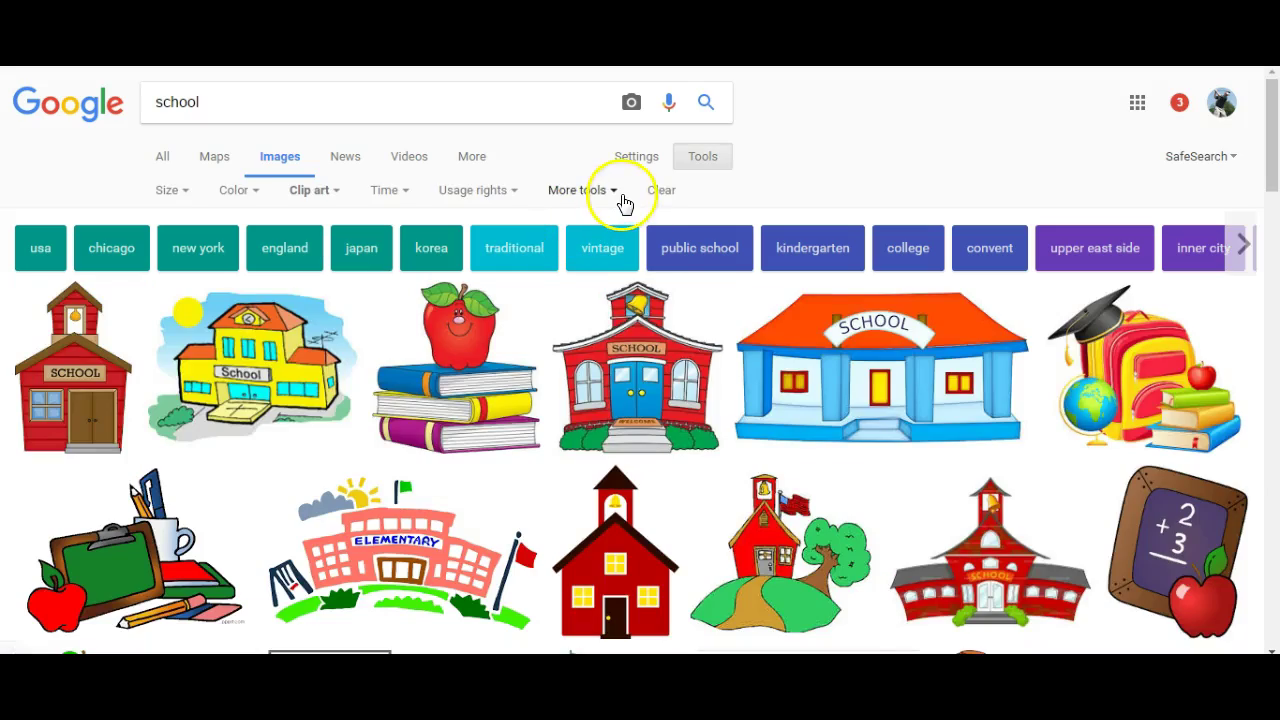
Browse the clip art results and turn on Show sizes to display each image's dimensions.
scroll(775, 435, down, 6)
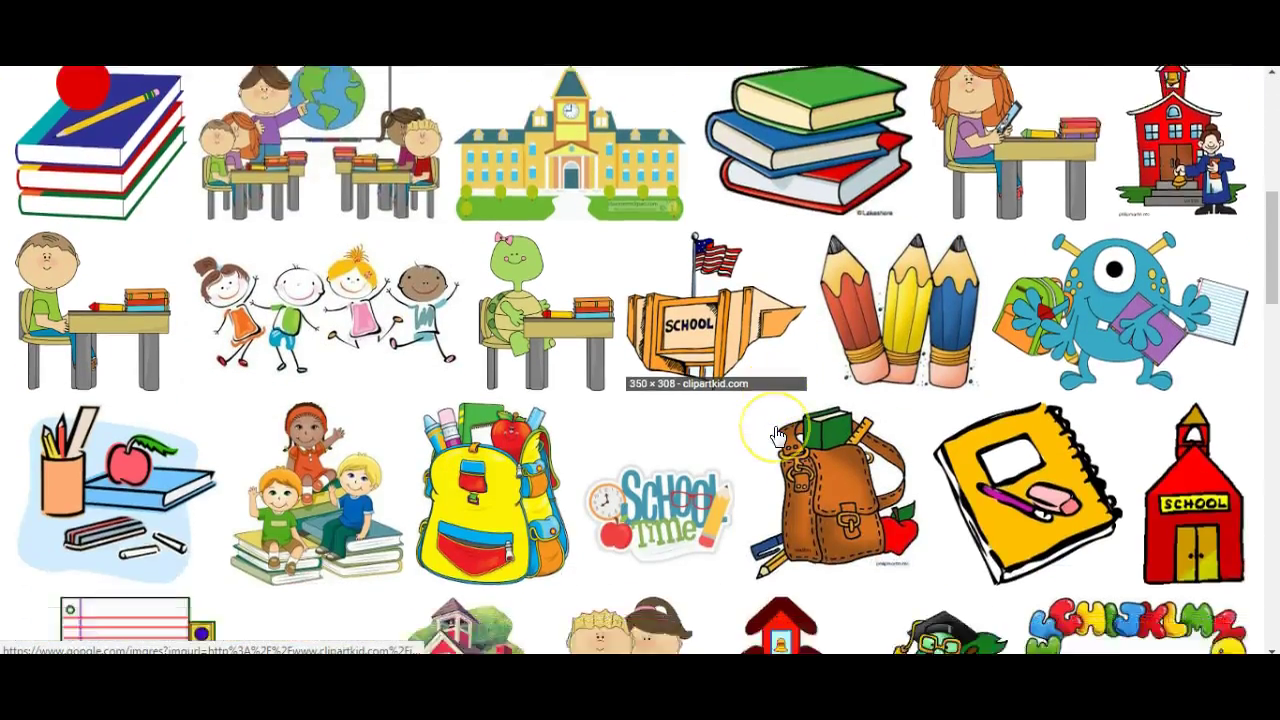
scroll(778, 435, down, 1)
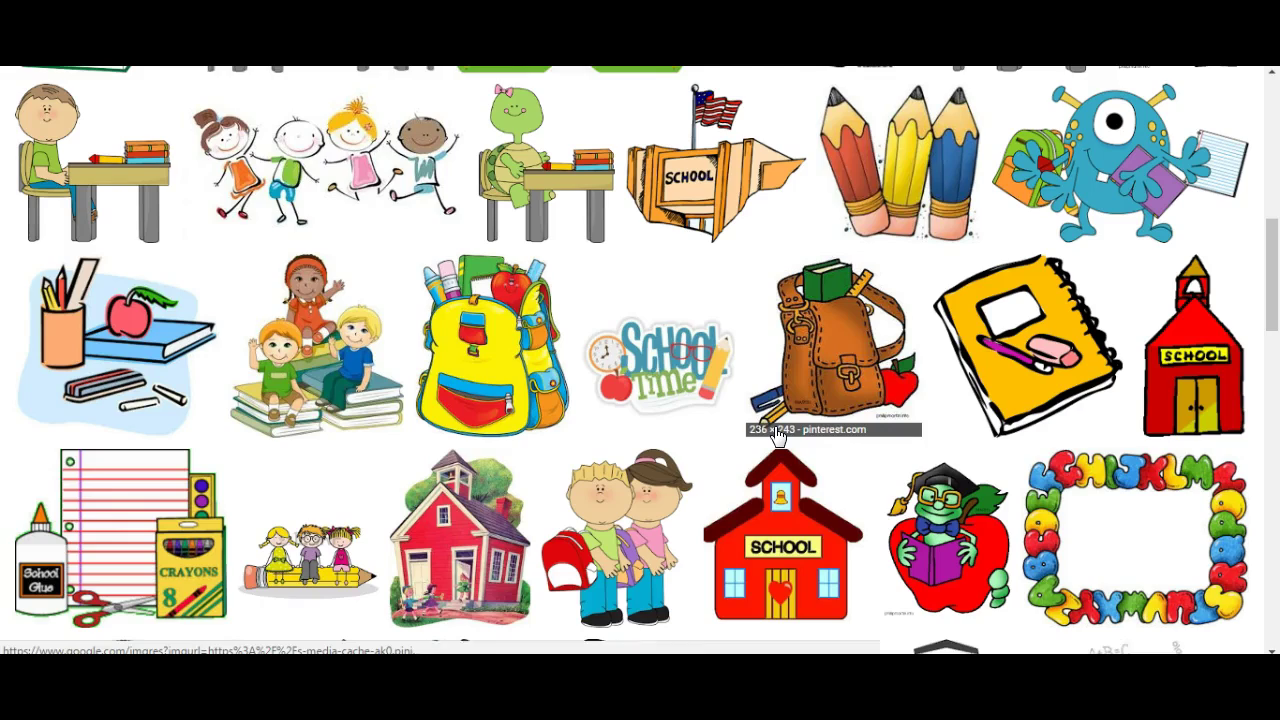
scroll(778, 435, up, 8)
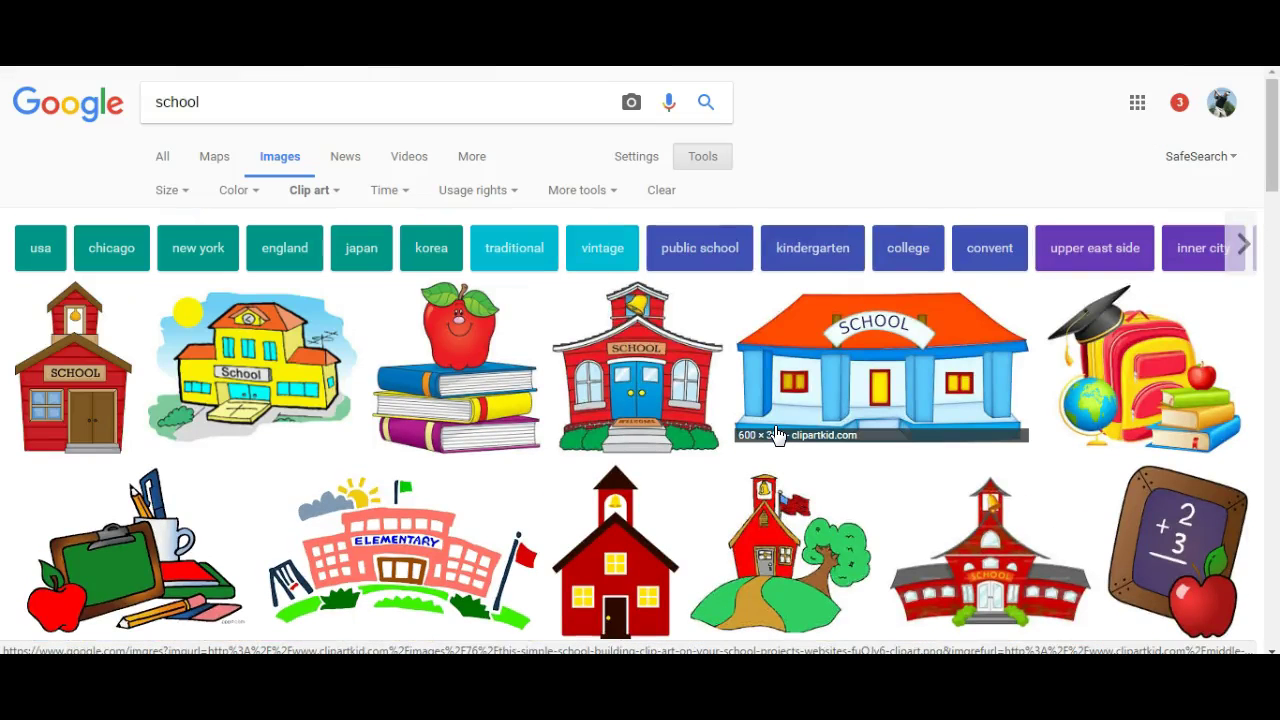
click(592, 200)
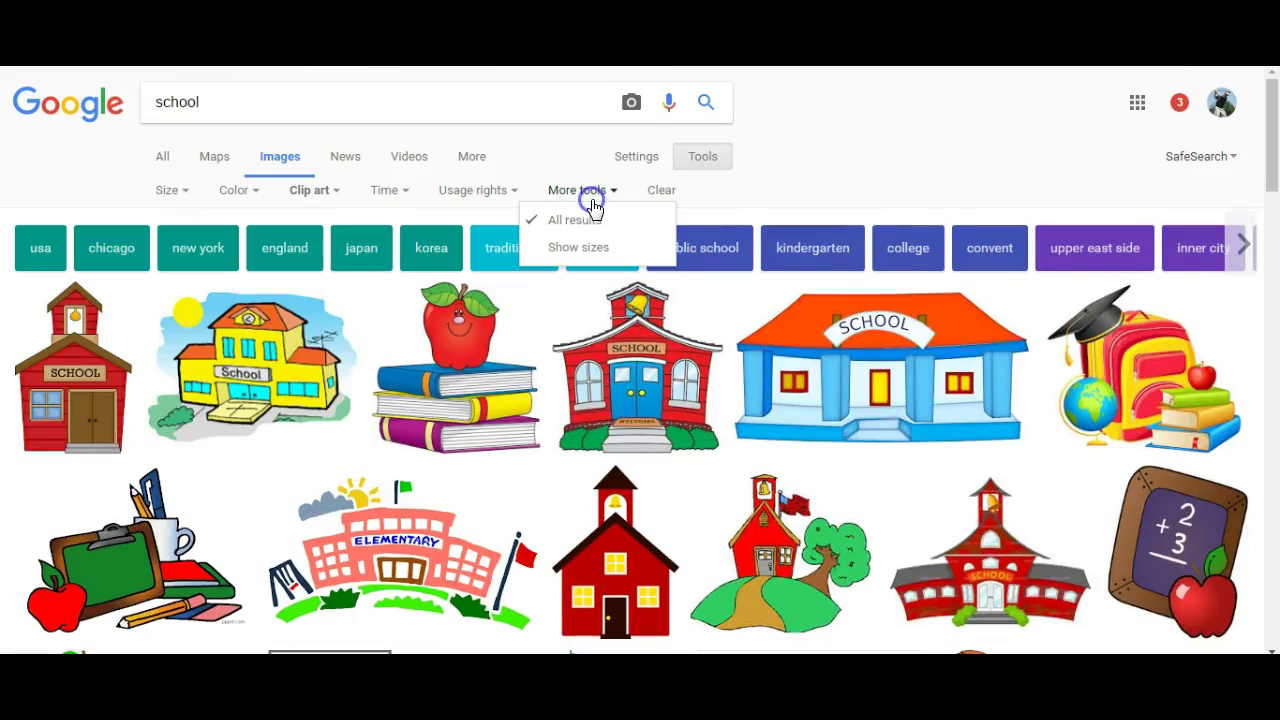
click(565, 255)
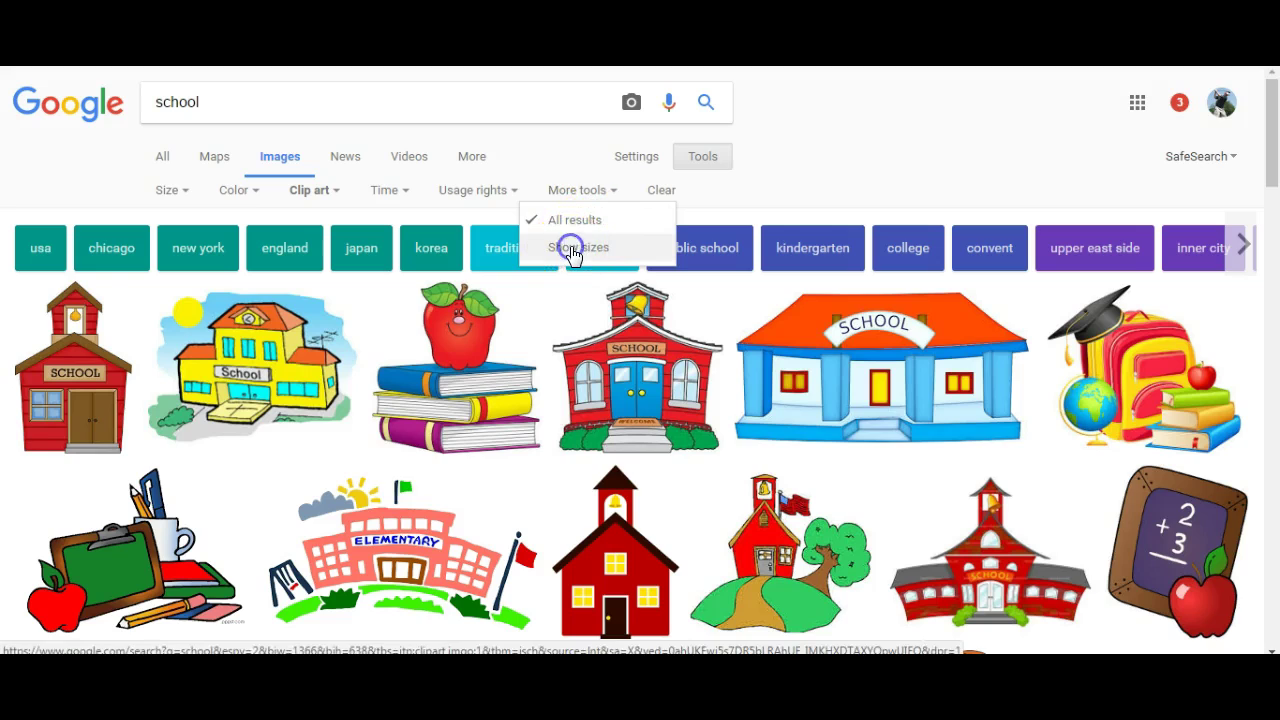
click(572, 250)
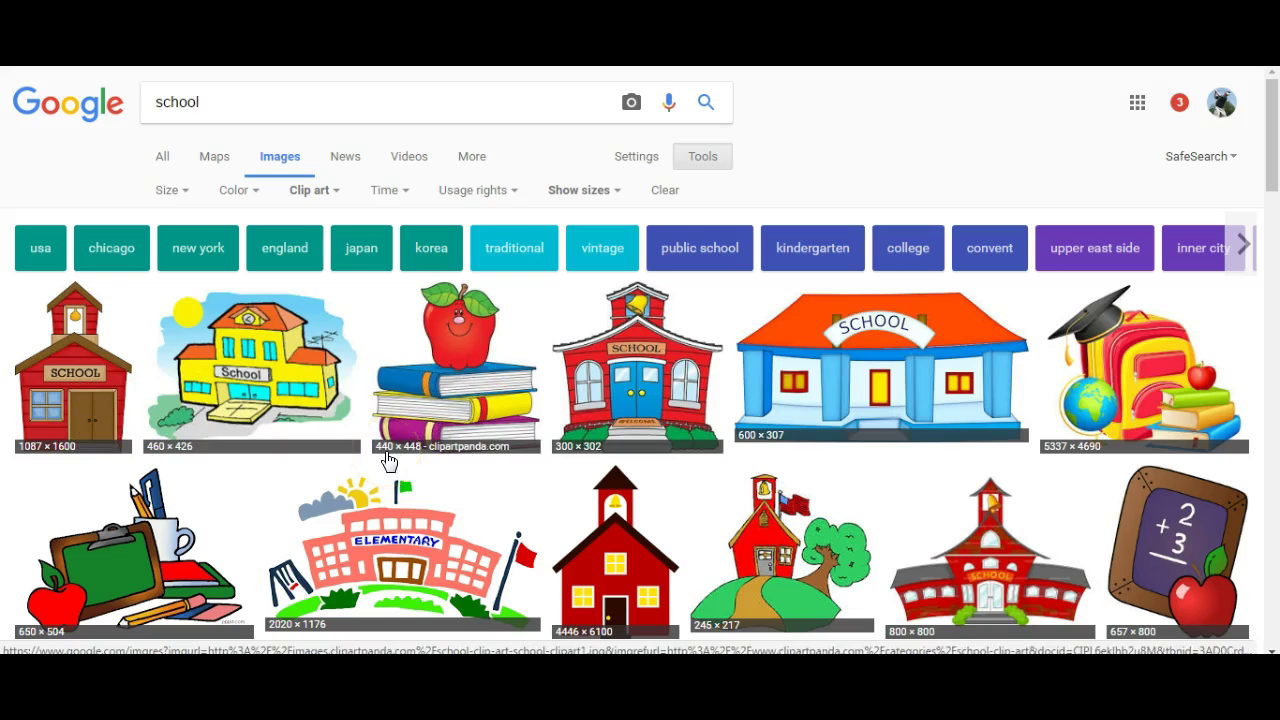
Limit the school clip art results to images with the Transparent color option.
click(459, 375)
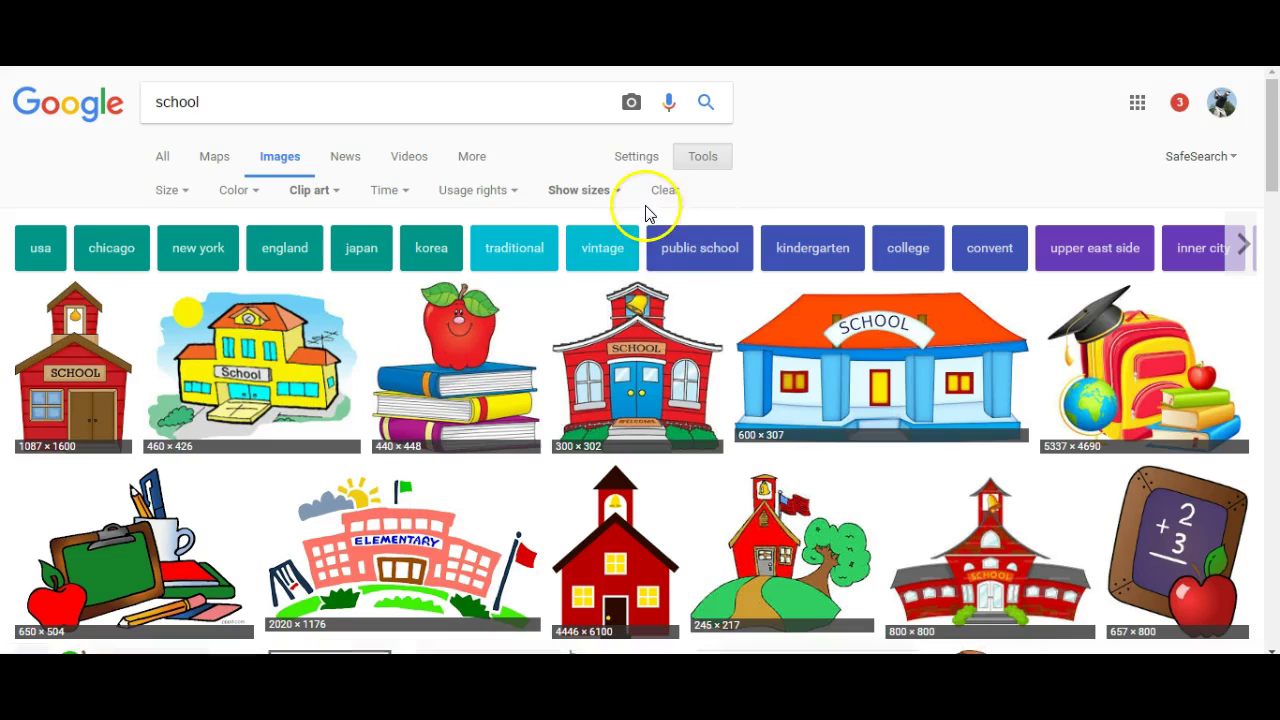
click(238, 196)
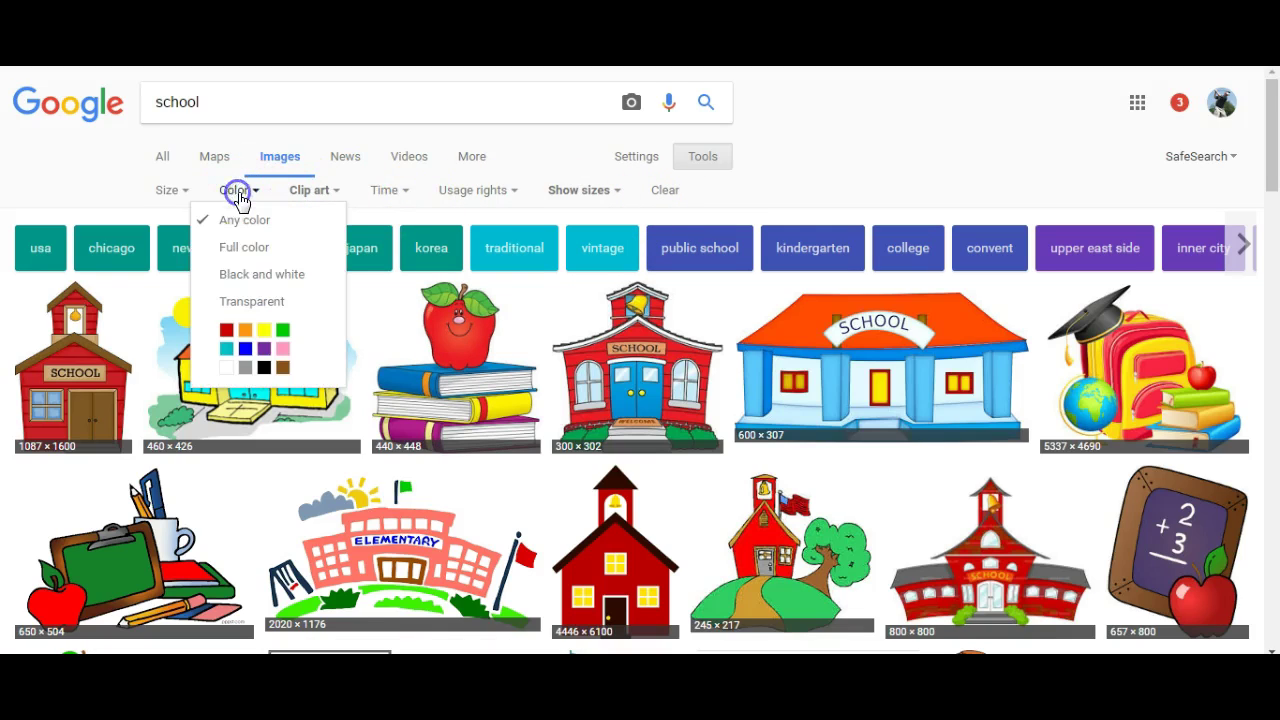
click(256, 223)
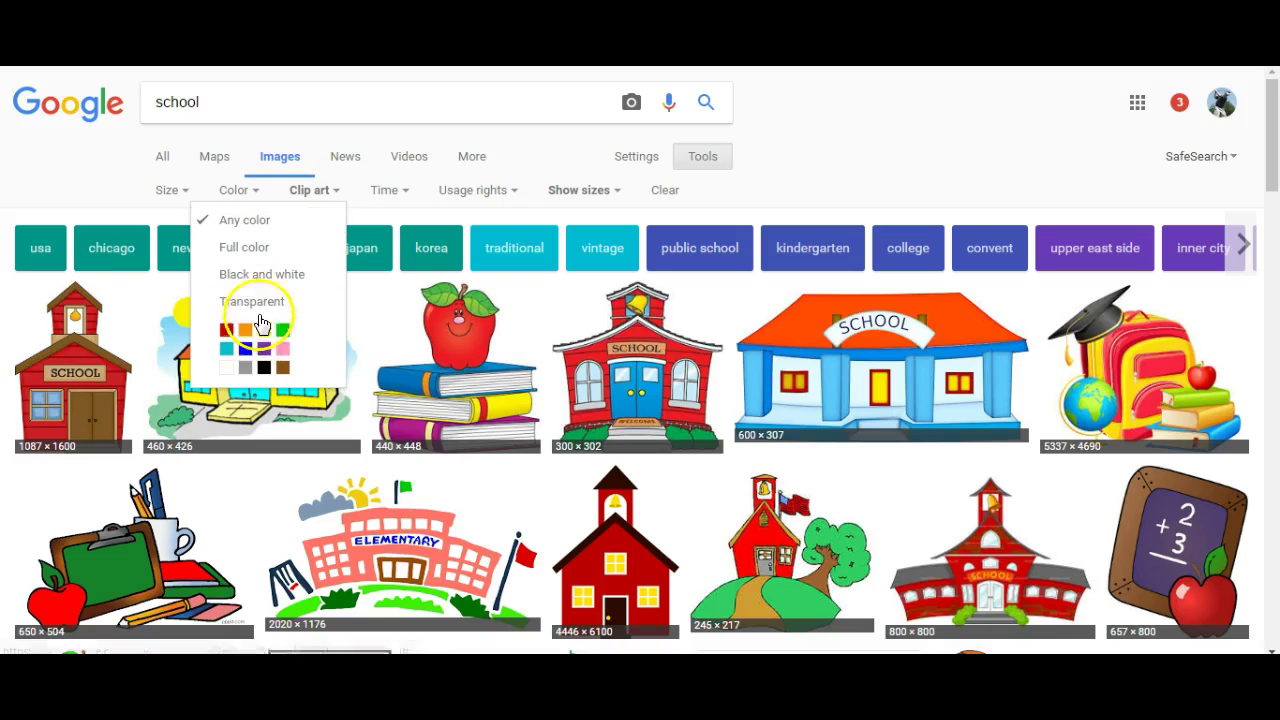
drag(101, 382, 137, 373)
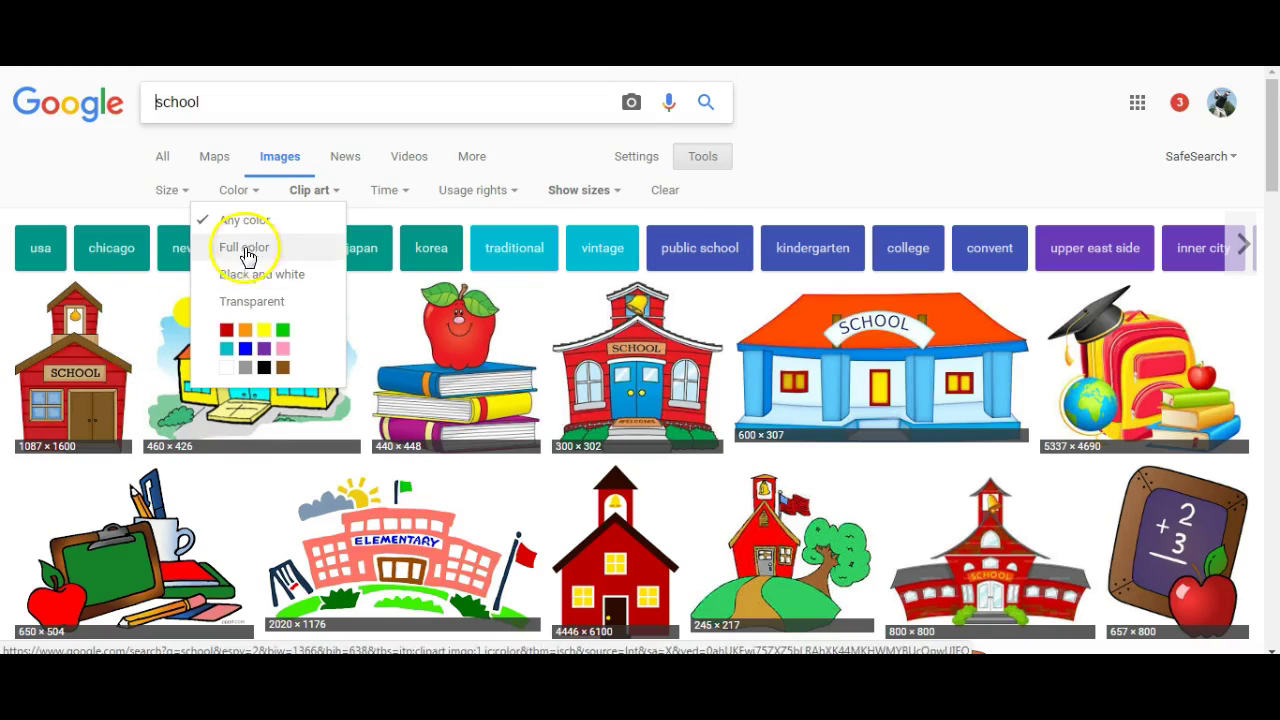
click(232, 300)
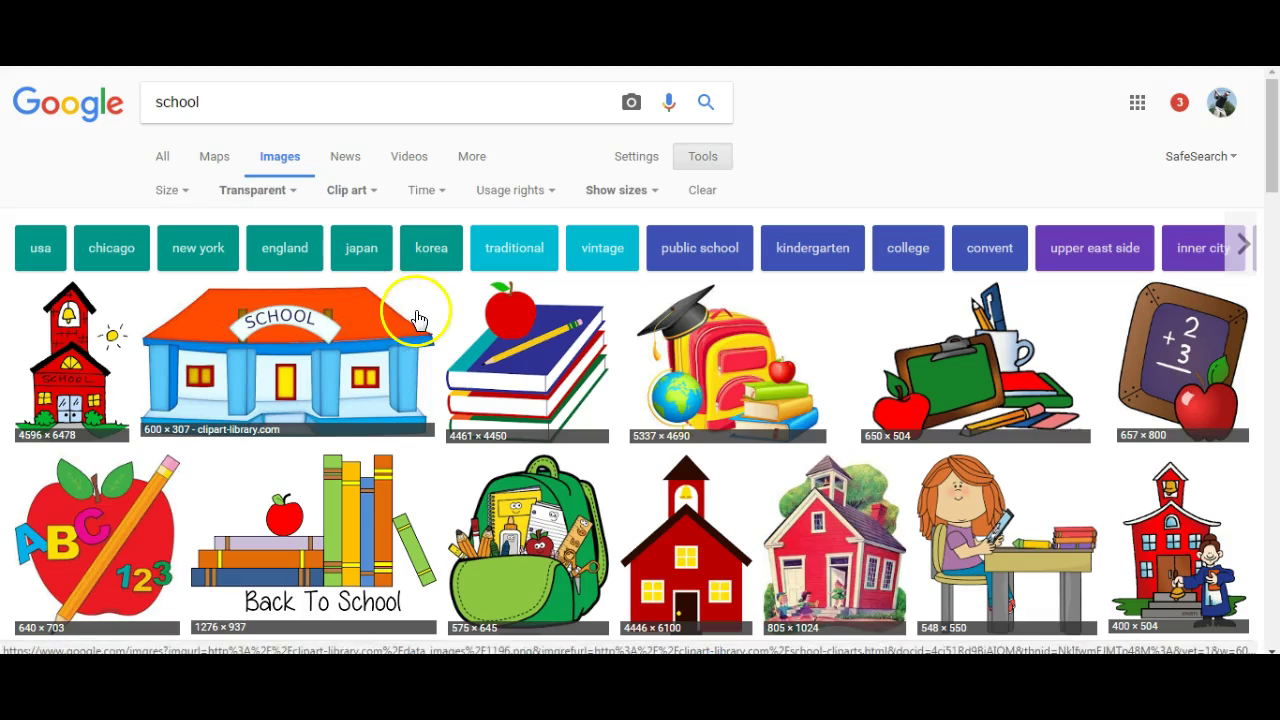
Preview the stacked books with an apple and two red schoolhouse images from the transparent clip art results.
click(533, 372)
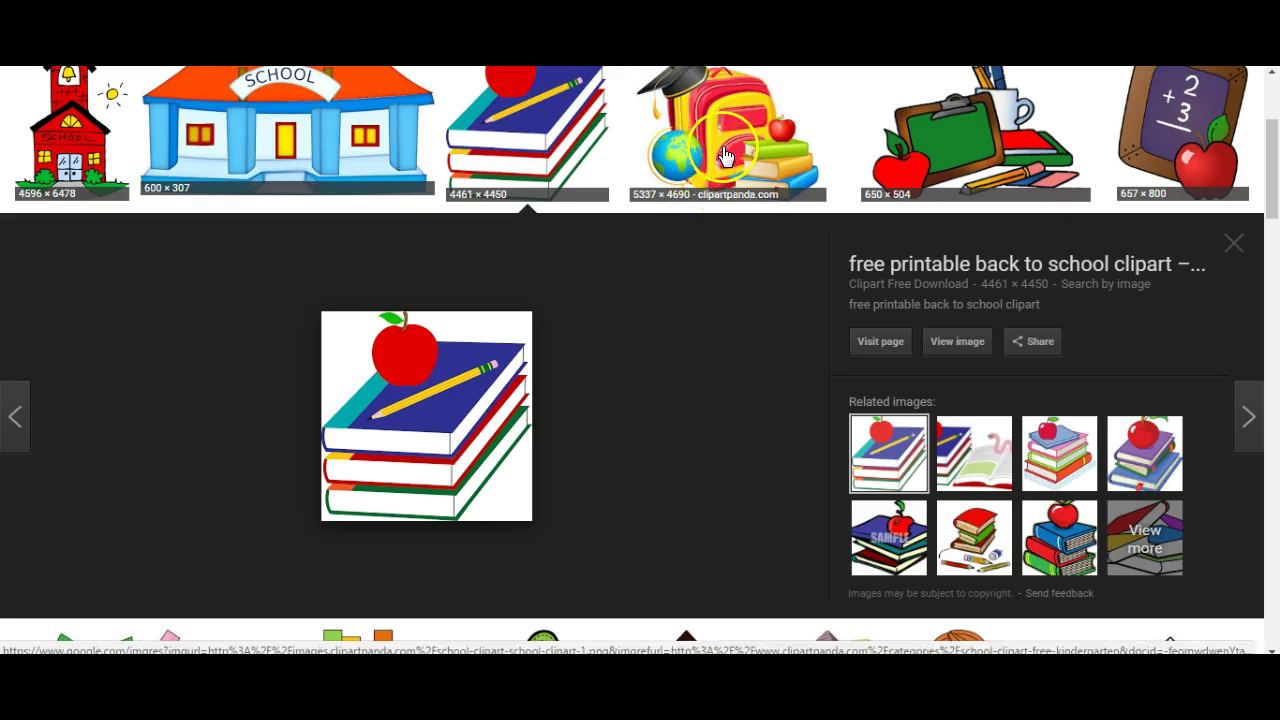
click(38, 147)
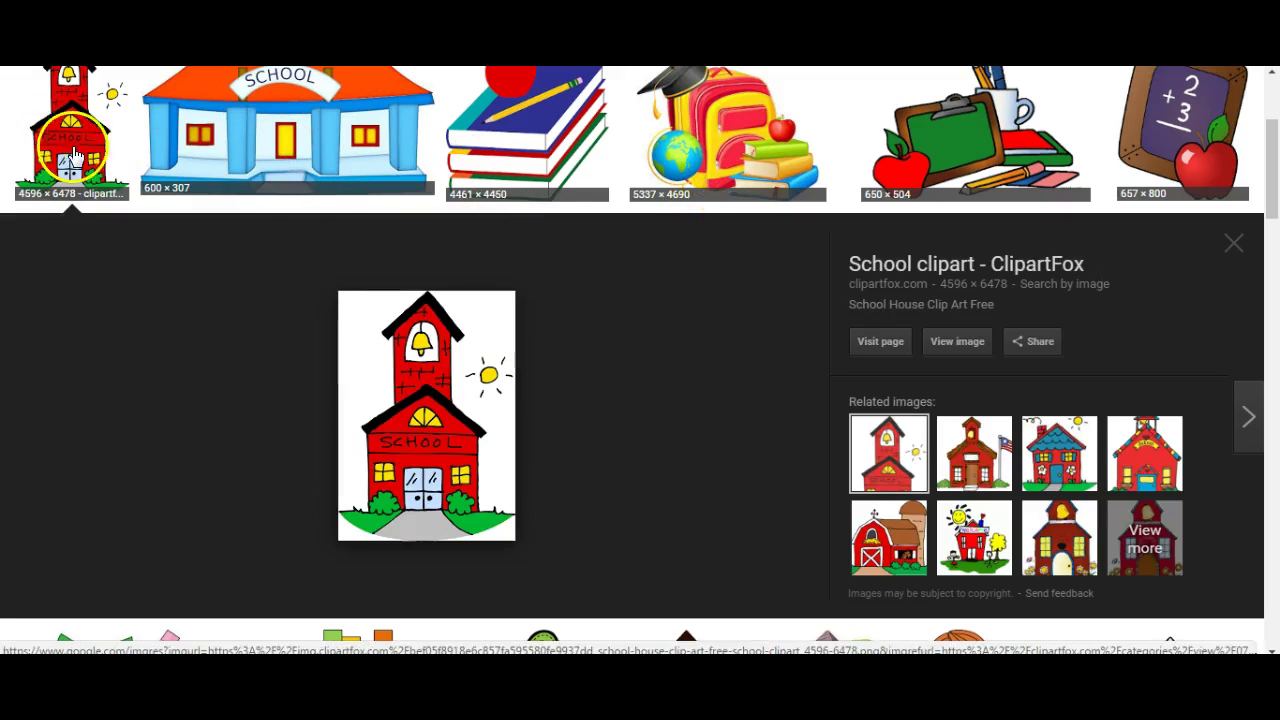
scroll(596, 385, down, 3)
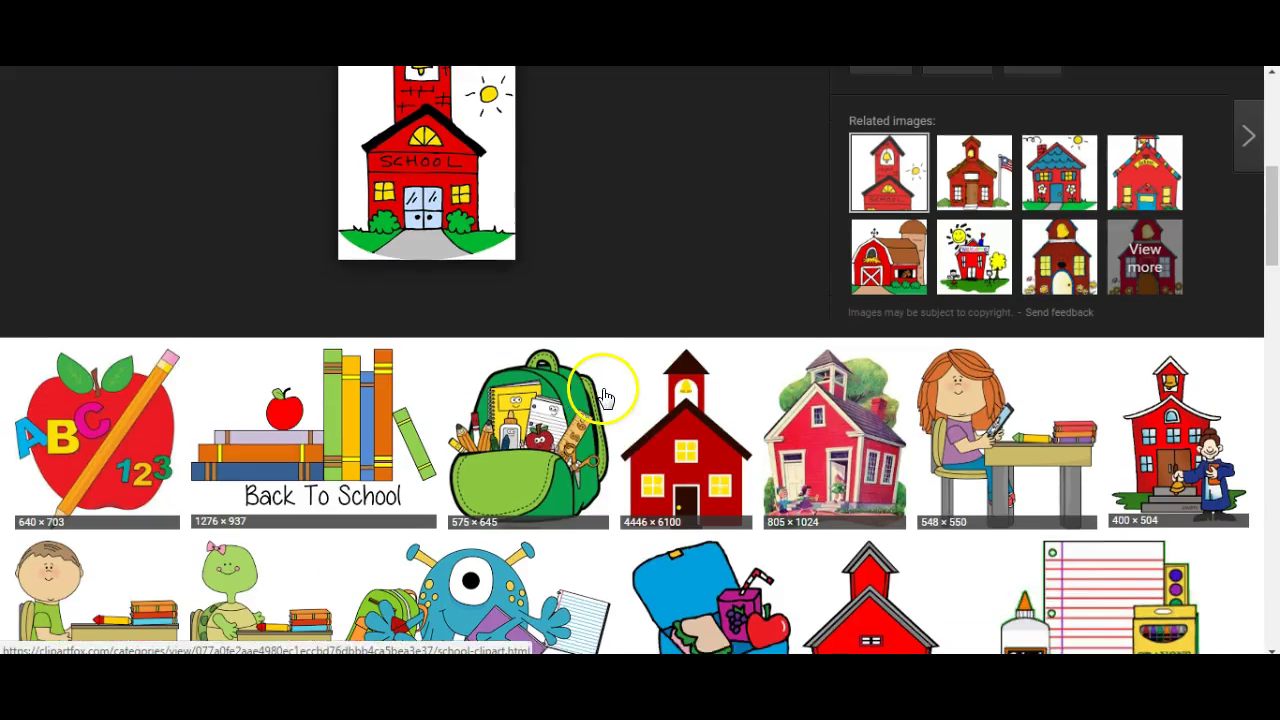
click(650, 435)
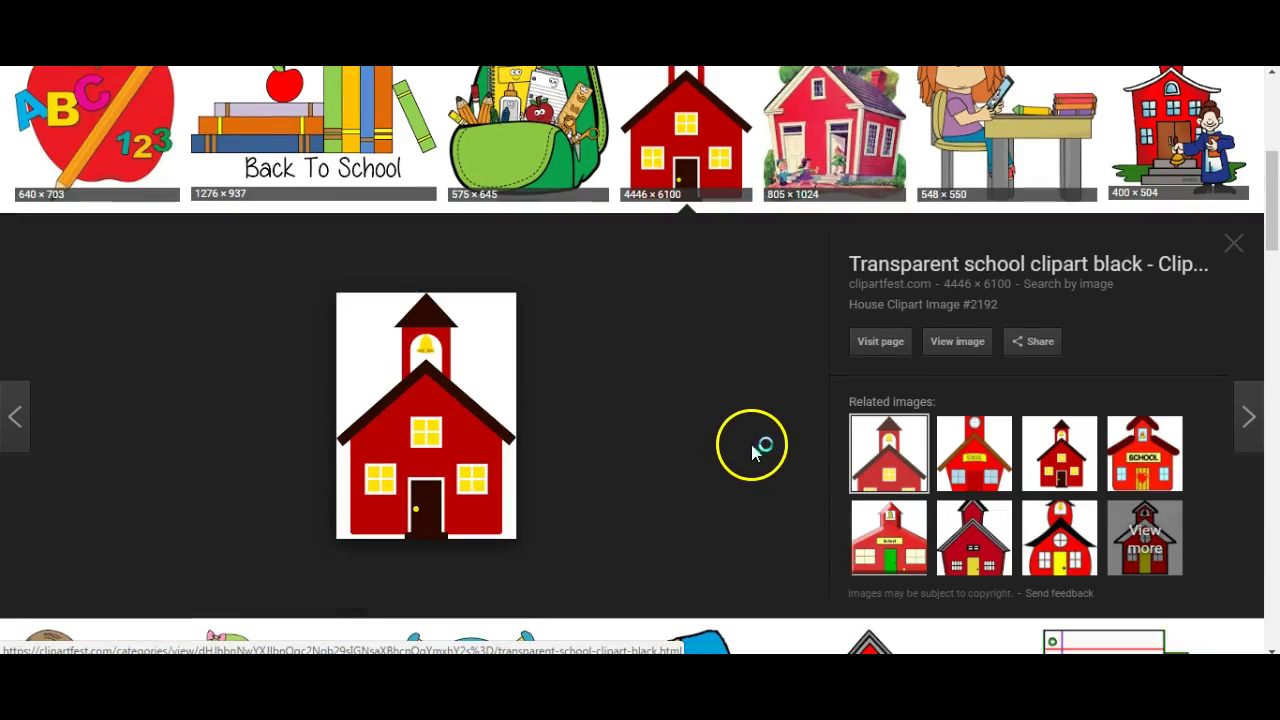
key(Escape)
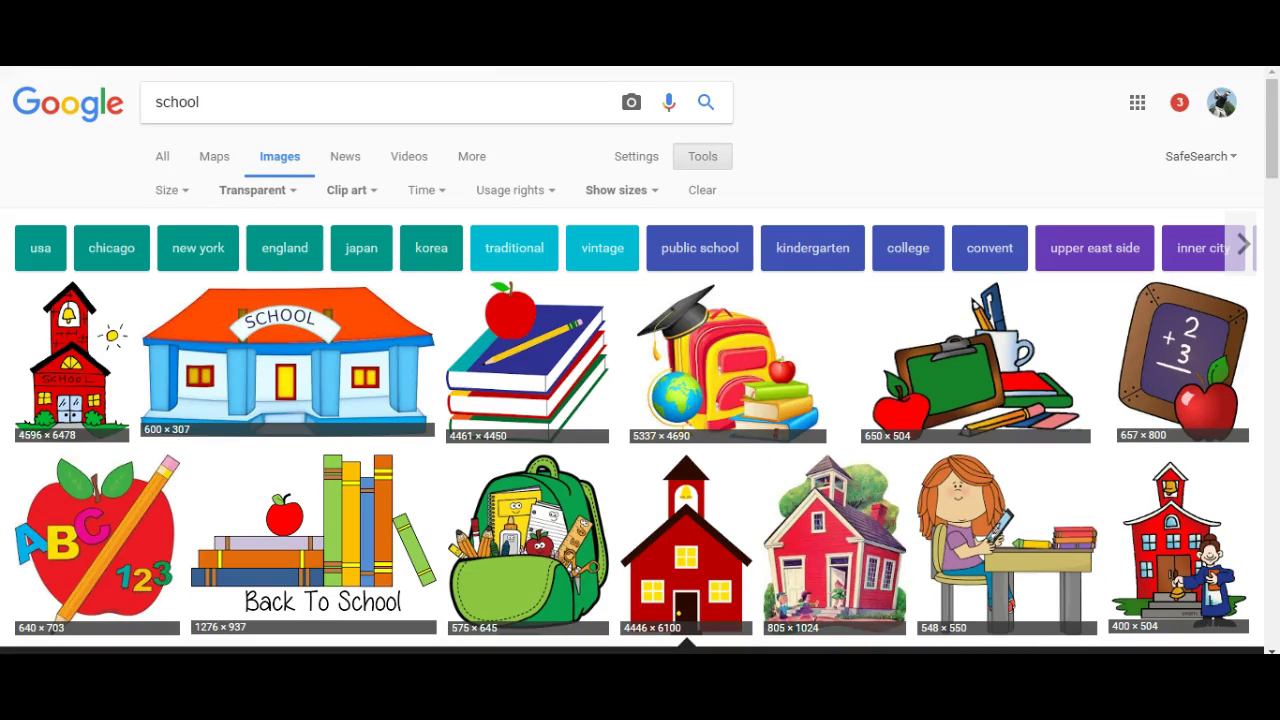
Preview the Monster Going to School clip art and run a search by image with it.
scroll(490, 408, down, 5)
click(490, 408)
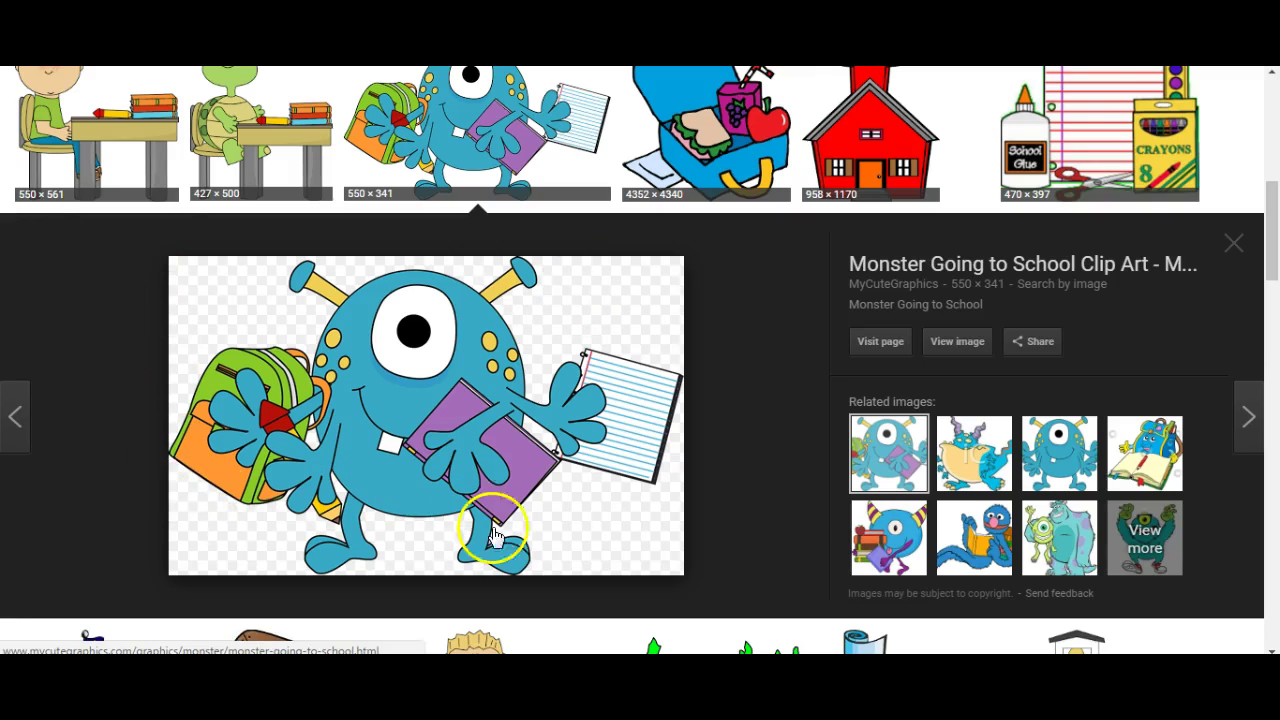
drag(585, 347, 832, 132)
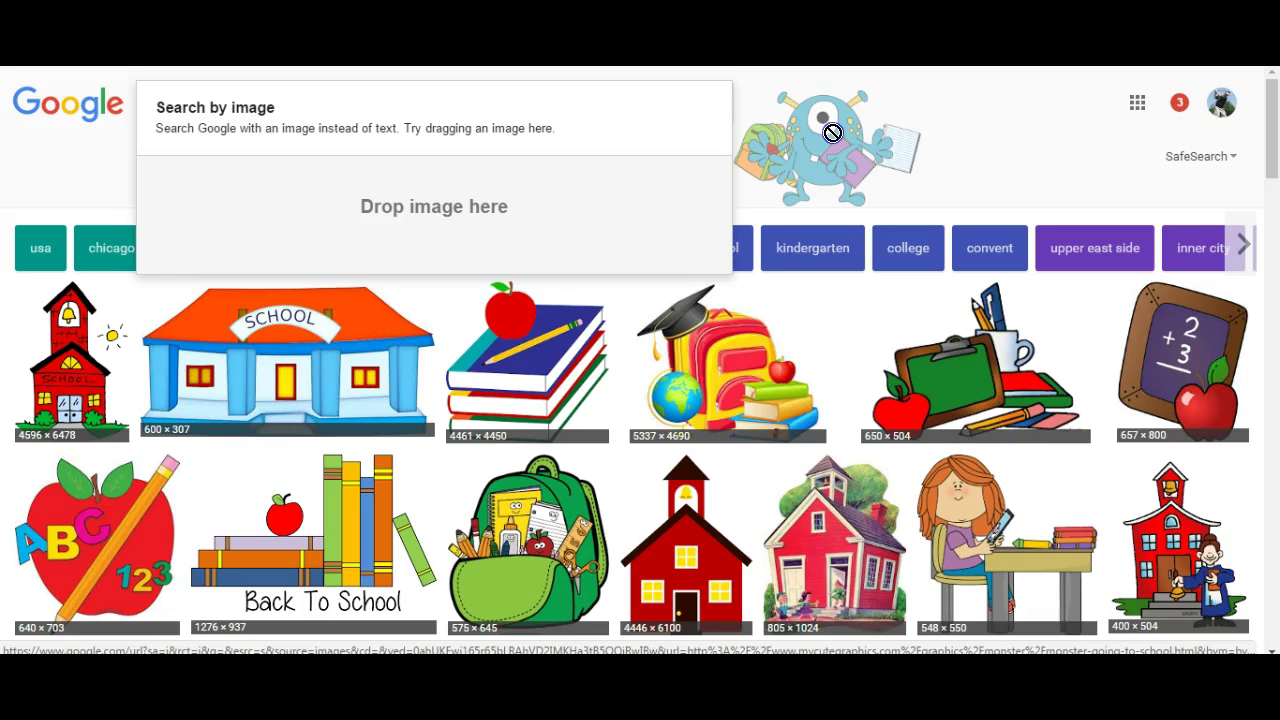
drag(832, 132, 836, 130)
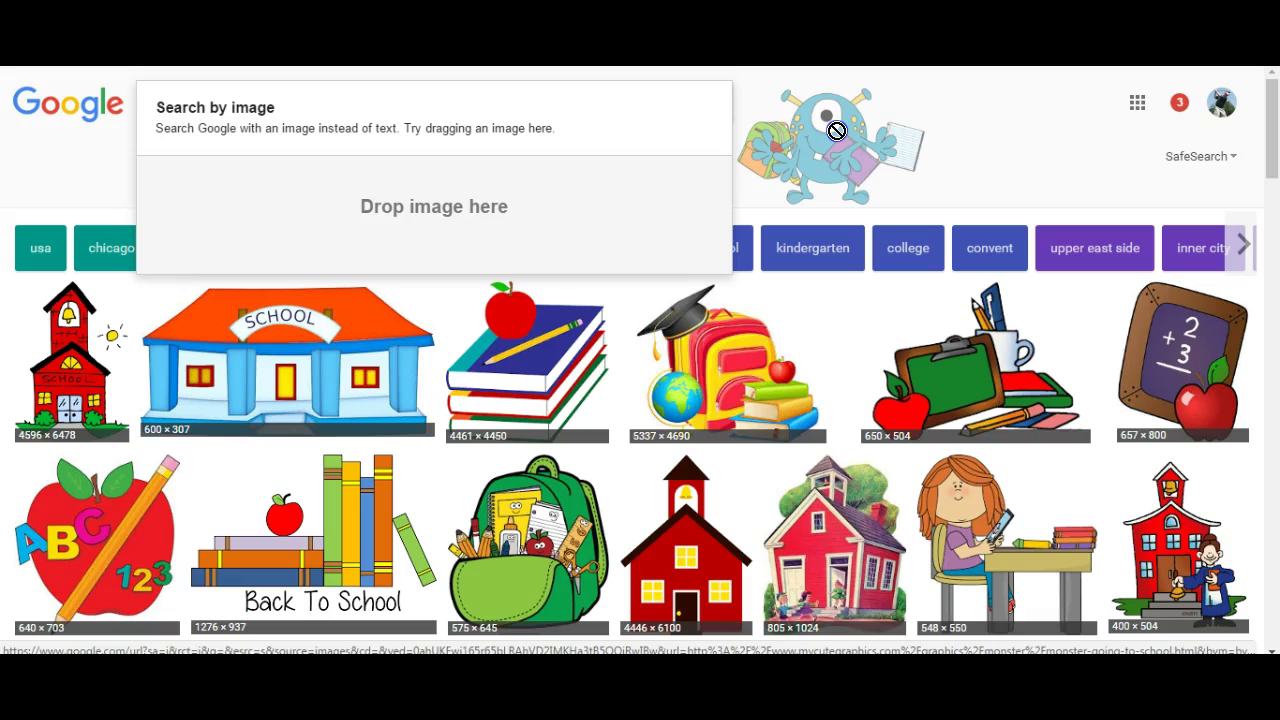
mouse_move(836, 130)
mouse_down()
mouse_move(791, 141)
mouse_move(826, 127)
mouse_up()
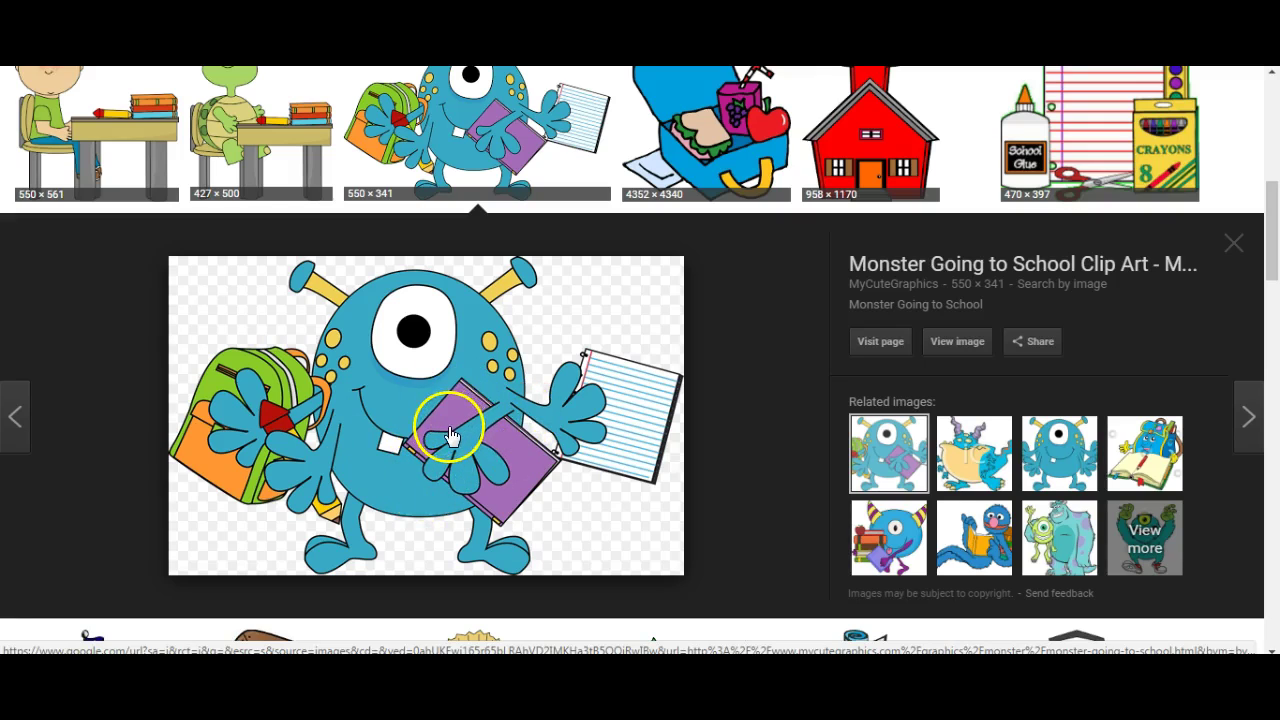
drag(414, 409, 423, 206)
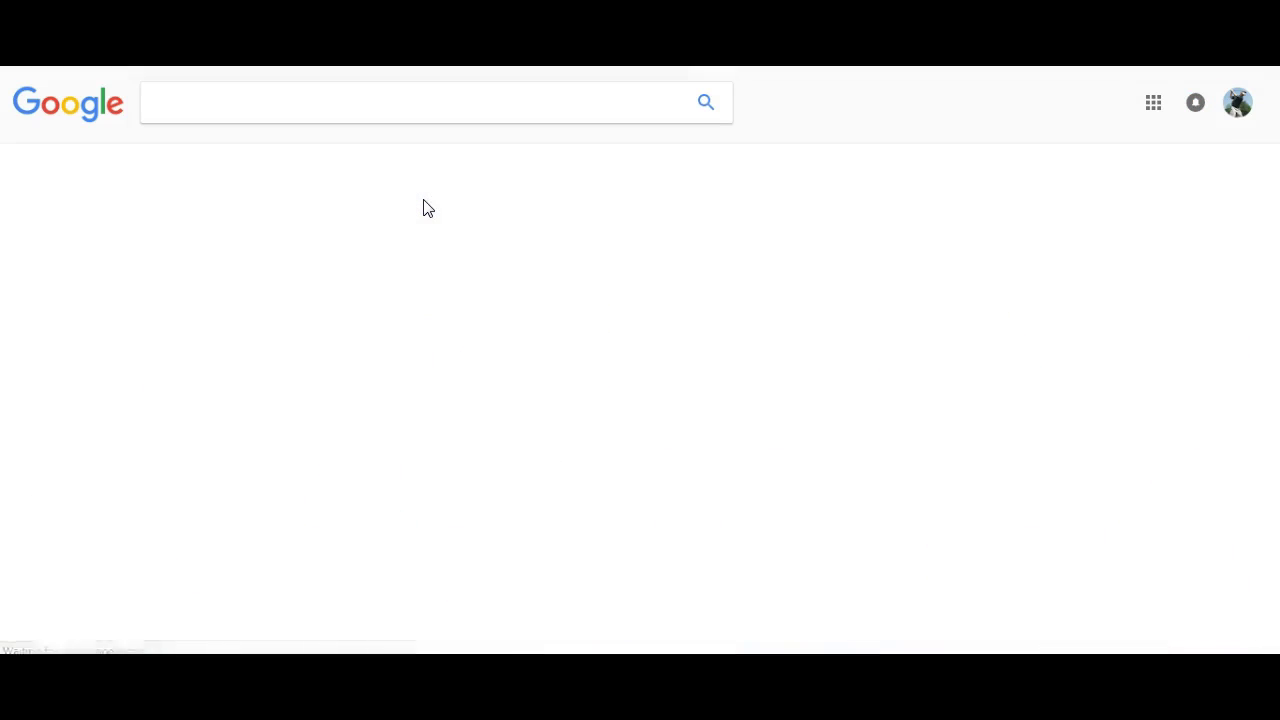
Open the visually similar images for the monster clip art and browse them.
scroll(415, 415, down, 5)
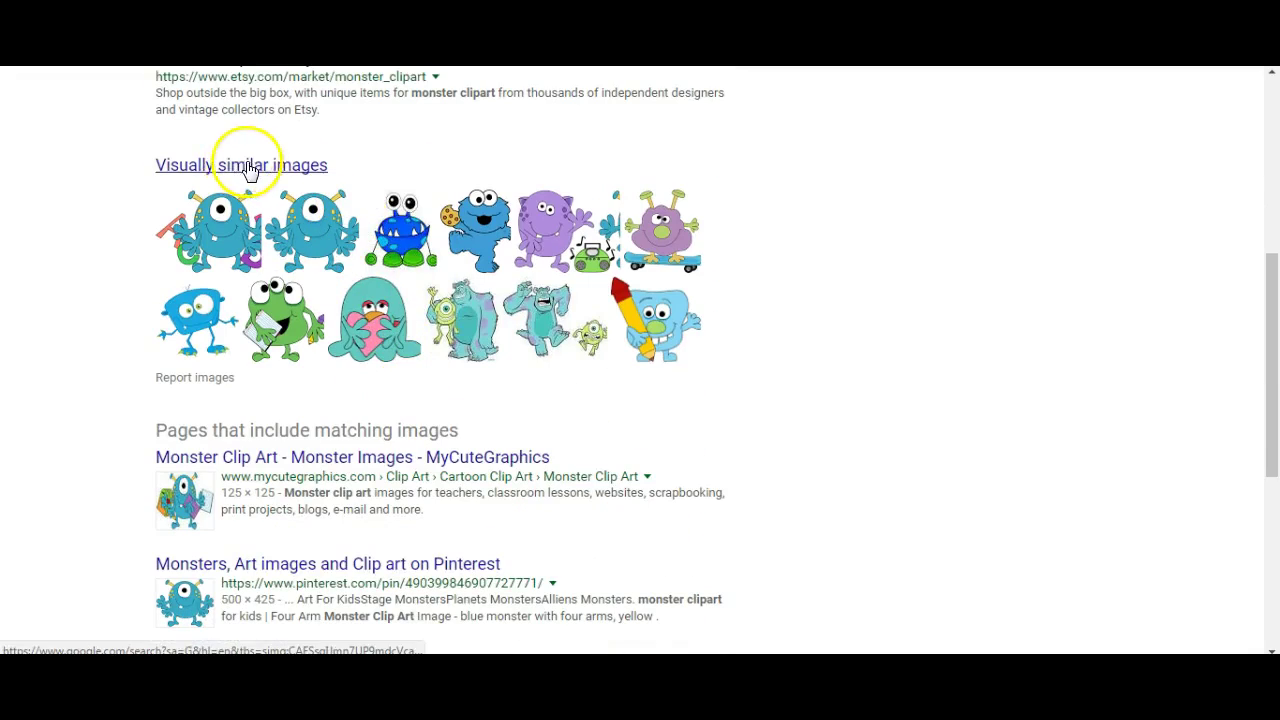
click(240, 167)
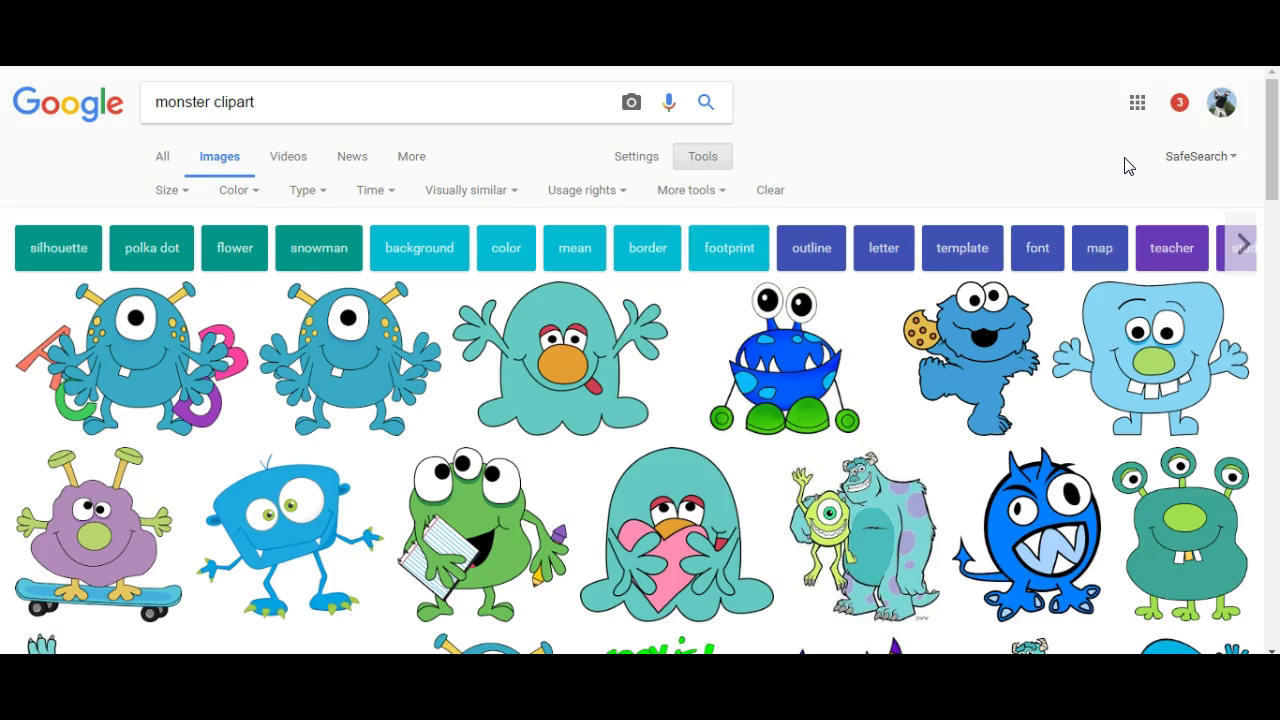
scroll(1071, 335, down, 3)
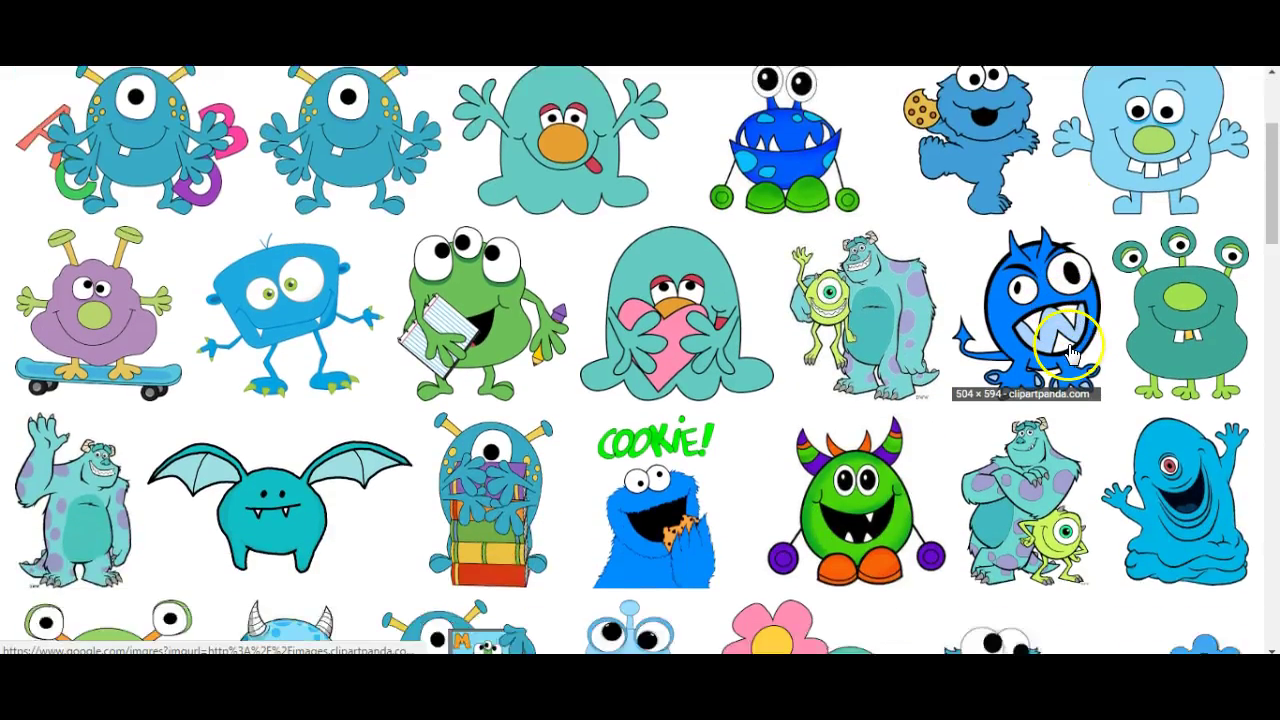
scroll(1071, 352, down, 2)
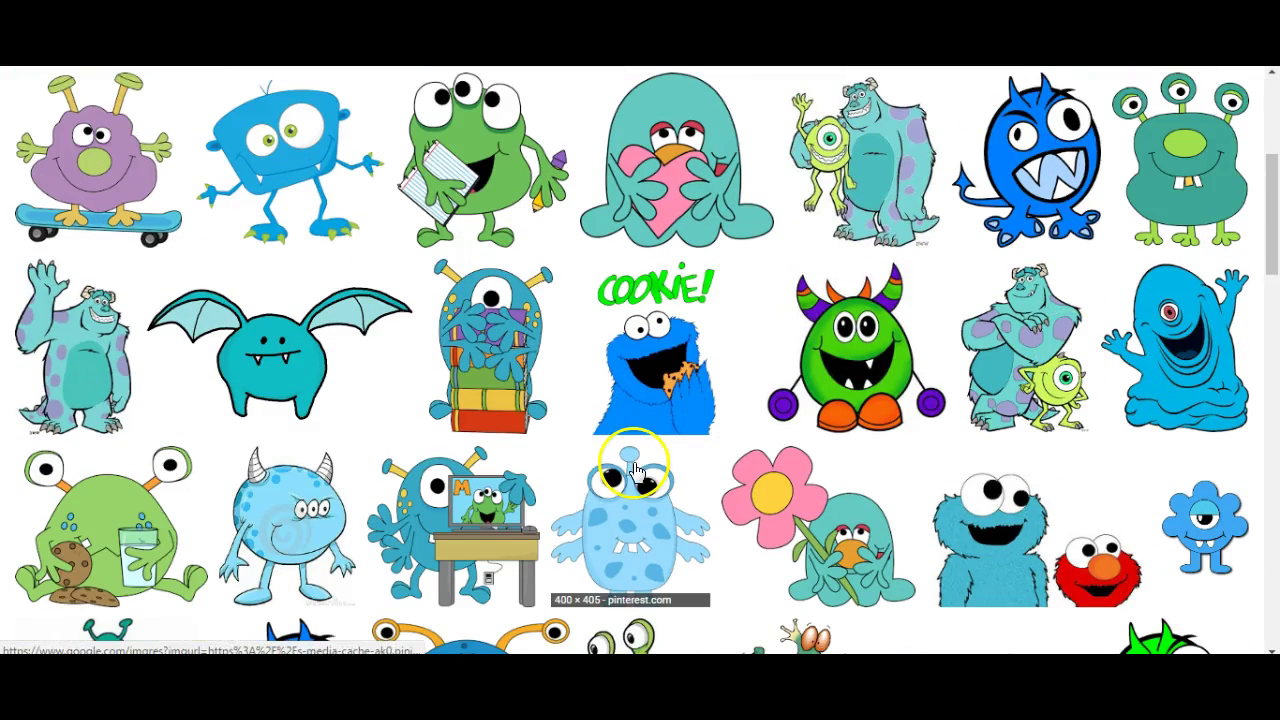